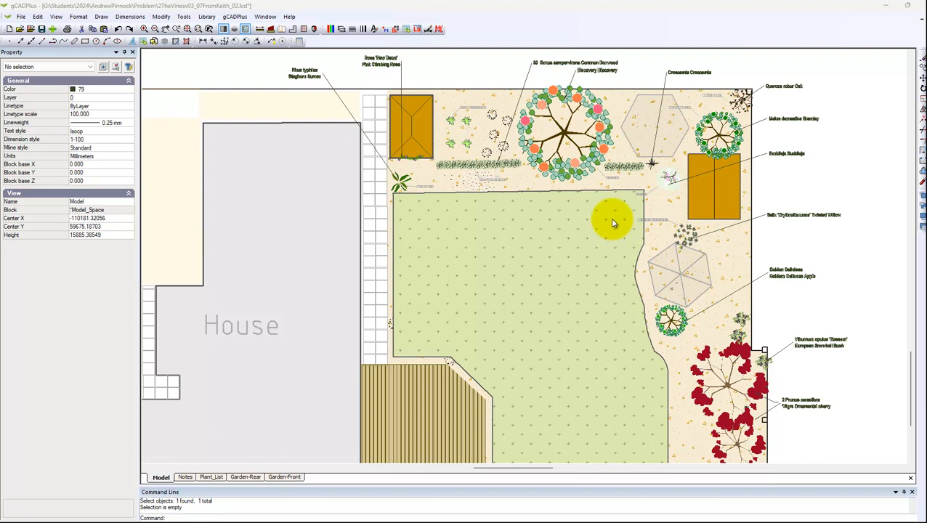
Inspect the properties of the small grey Salix 'Erythroflexuosa' label text and its pointer line beside the willow.
{"action": "scroll", "coordinate": [584, 178], "scroll_direction": "up", "scroll_amount": 4}
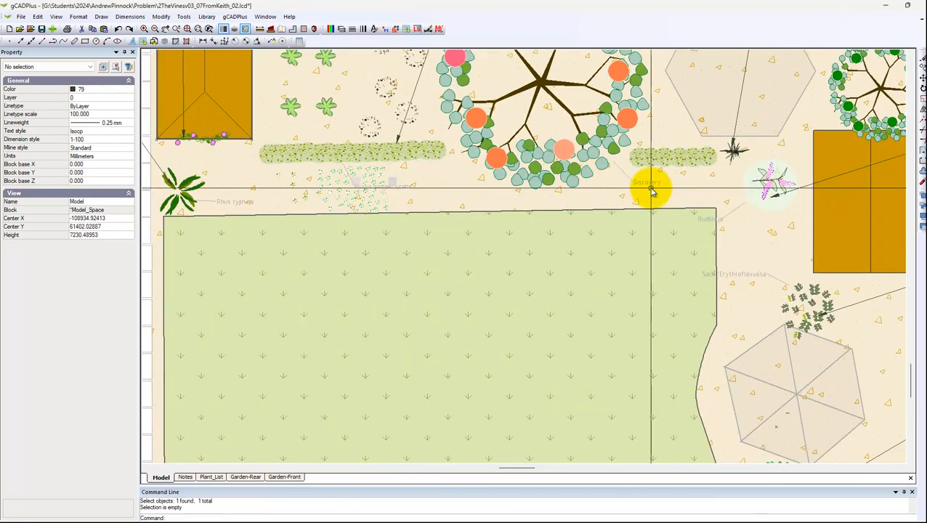
{"action": "left_click", "coordinate": [741, 276]}
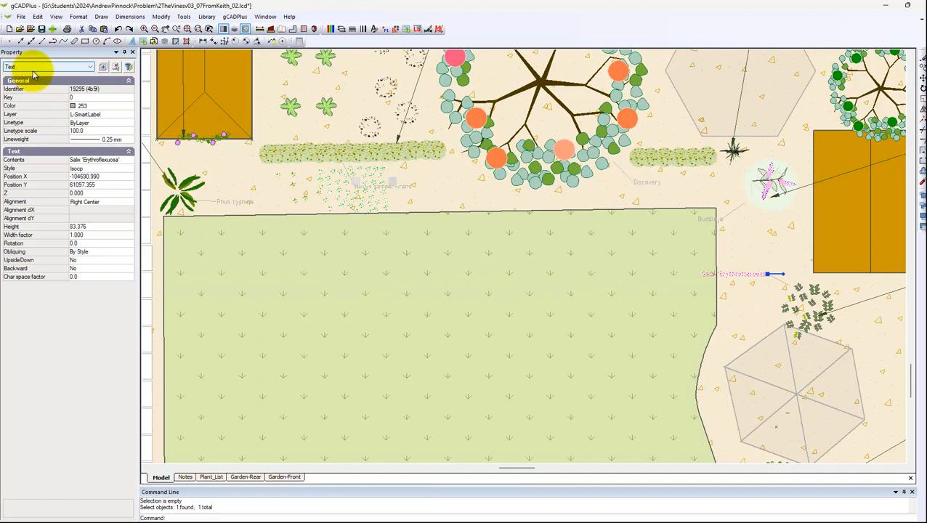
{"action": "key", "text": "Escape"}
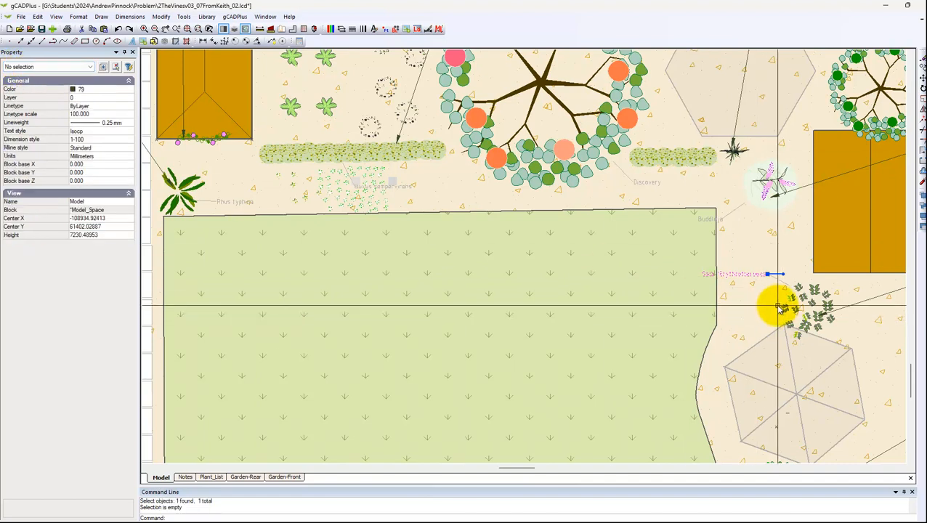
{"action": "left_click", "coordinate": [771, 276]}
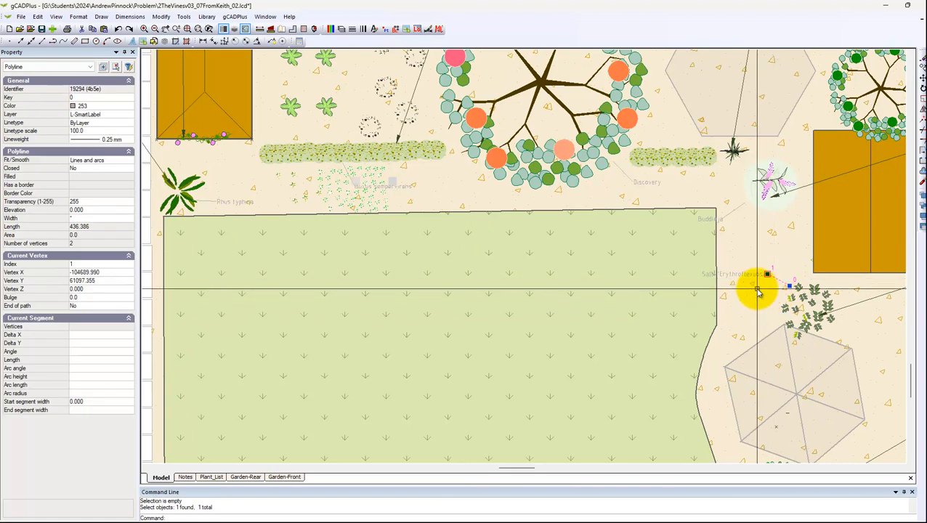
{"action": "scroll", "coordinate": [761, 287], "scroll_direction": "up", "scroll_amount": 3}
{"action": "scroll", "coordinate": [799, 291], "scroll_direction": "down", "scroll_amount": 3}
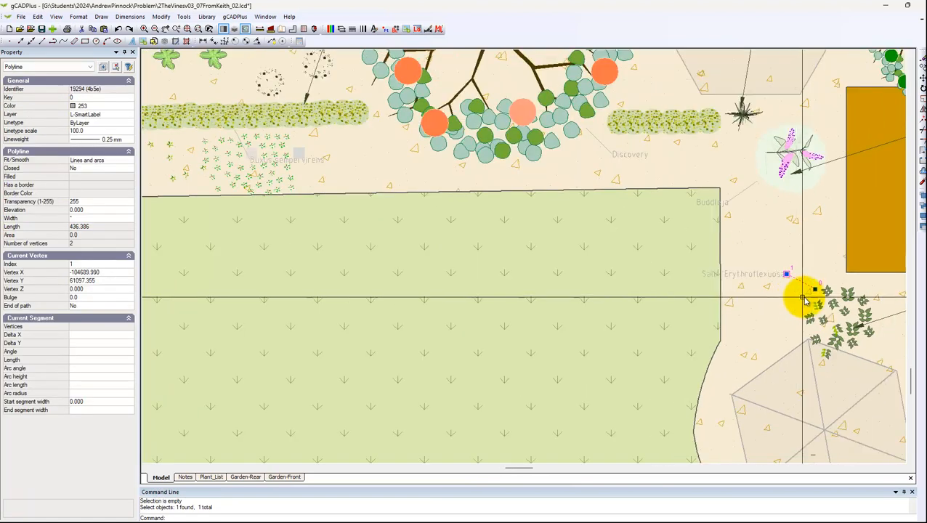
{"action": "key", "text": "Escape"}
{"action": "scroll", "coordinate": [788, 317], "scroll_direction": "down", "scroll_amount": 2}
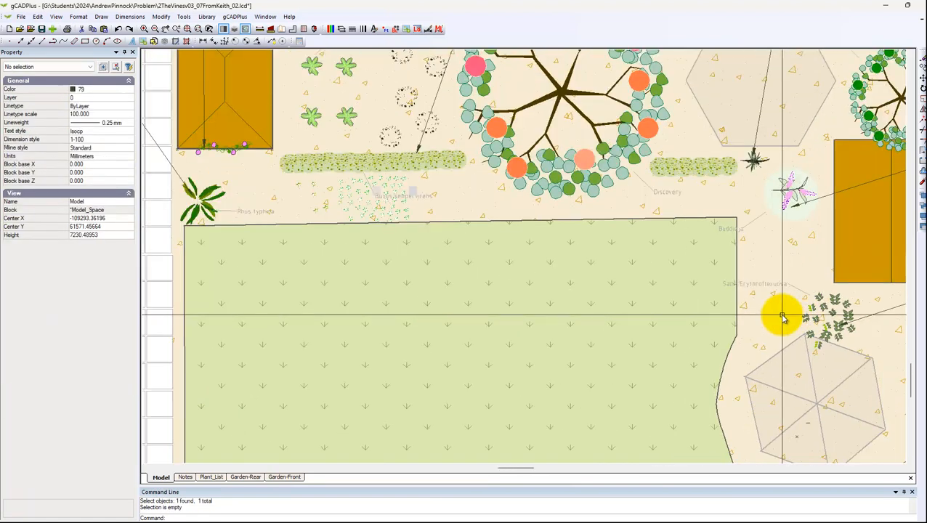
Check the botanical name, common name and code stored in the willow plant symbol above the hexagonal structure.
{"action": "left_click", "coordinate": [828, 317]}
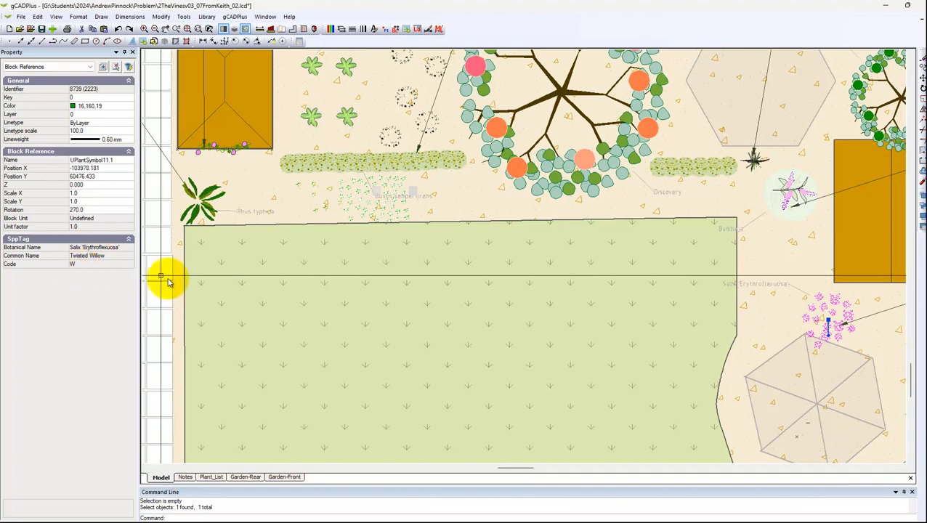
{"action": "scroll", "coordinate": [578, 285], "scroll_direction": "down", "scroll_amount": 2}
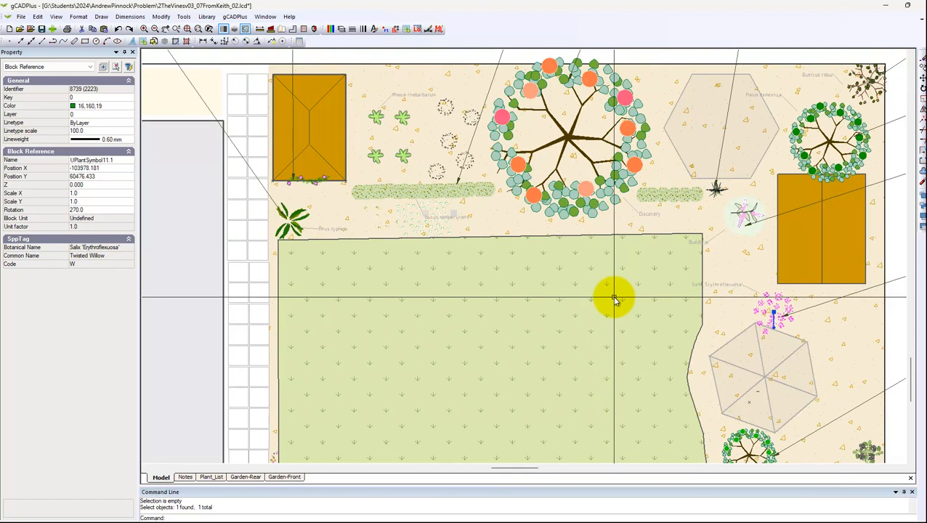
{"action": "middle_click_drag", "start_coordinate": [653, 317], "coordinate": [551, 290]}
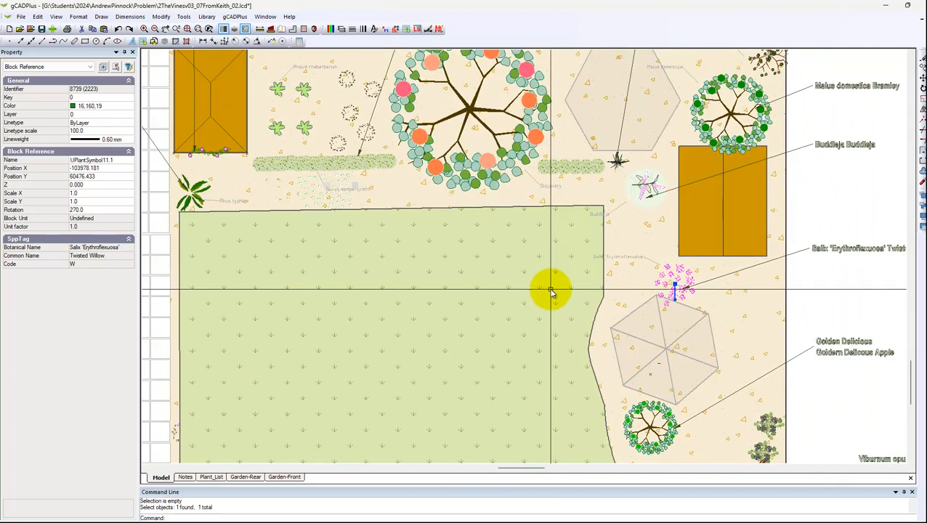
{"action": "middle_click_drag", "start_coordinate": [687, 295], "coordinate": [657, 306]}
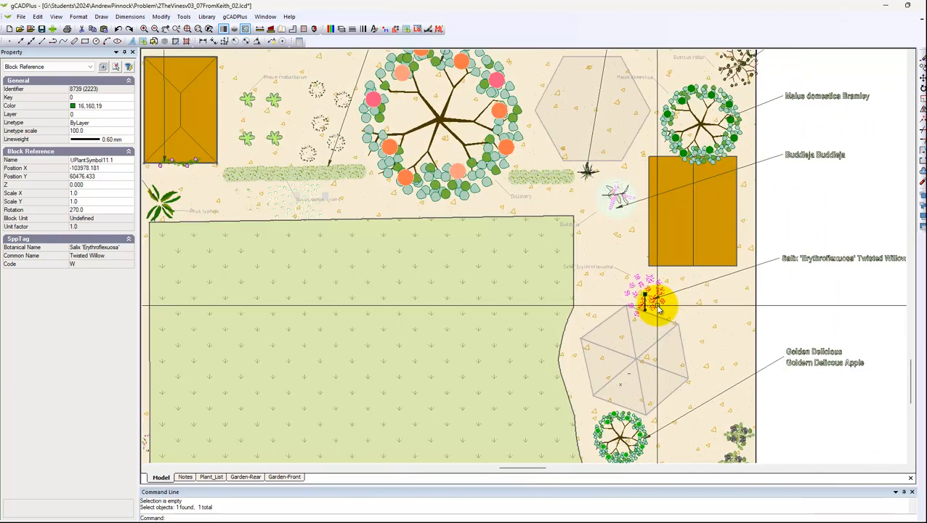
{"action": "scroll", "coordinate": [631, 287], "scroll_direction": "up", "scroll_amount": 2}
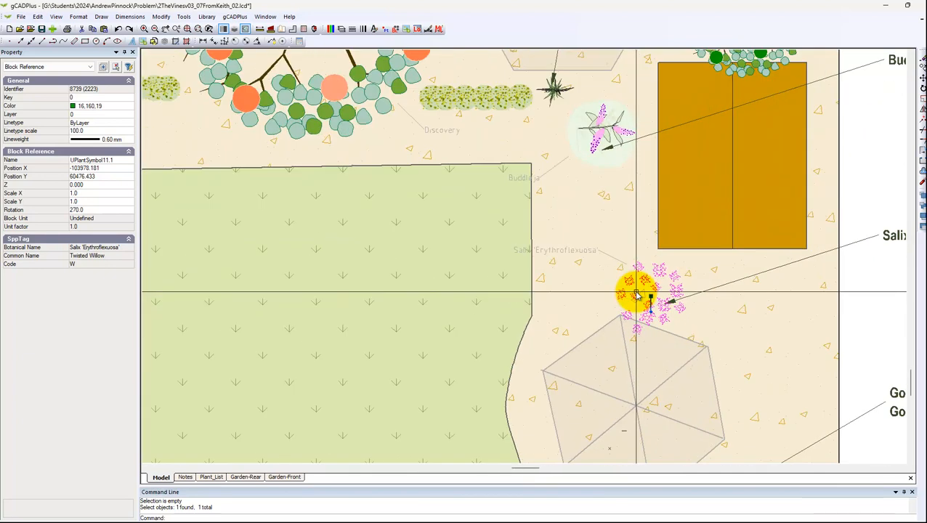
{"action": "left_click", "coordinate": [592, 253]}
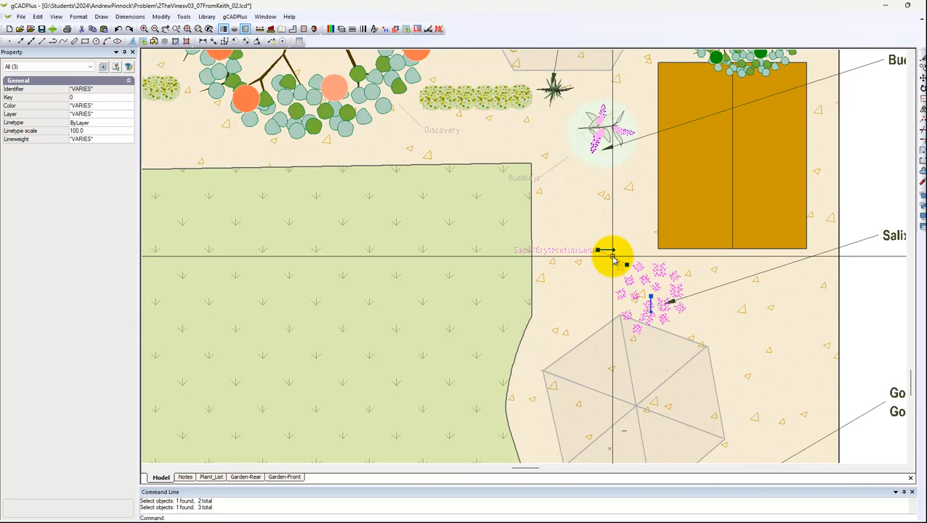
{"action": "key", "text": "Delete"}
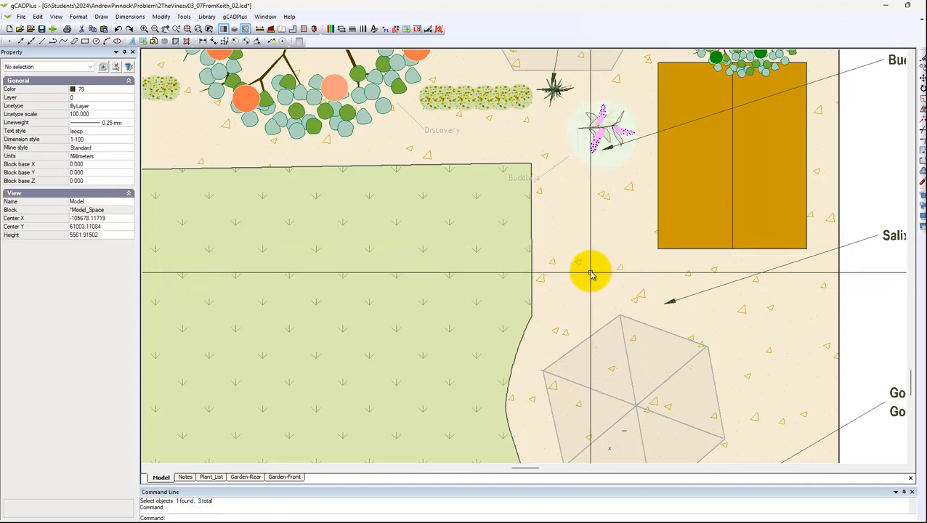
{"action": "left_click", "coordinate": [117, 30]}
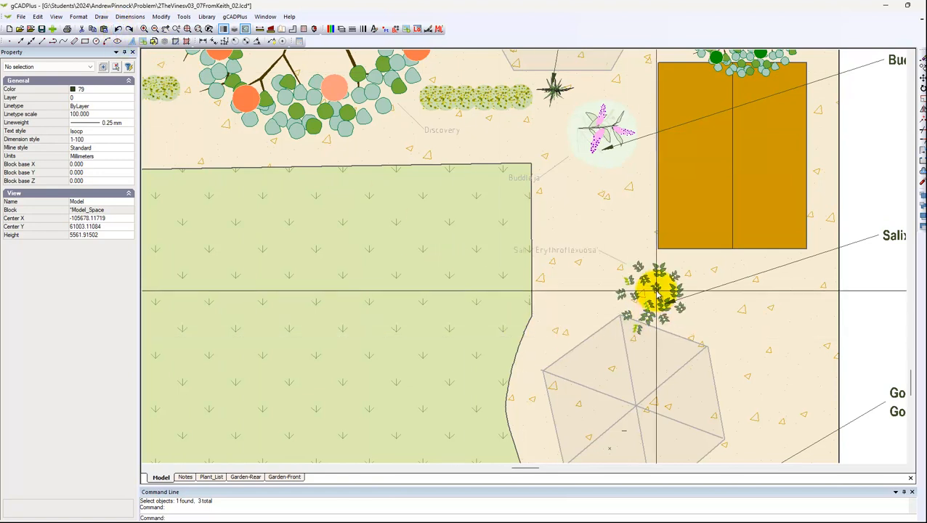
Erase the small grey Salix 'Erythroflexuosa' label text and its pointer line, keeping the willow symbol.
{"action": "left_click", "coordinate": [603, 256]}
{"action": "left_click", "coordinate": [589, 255]}
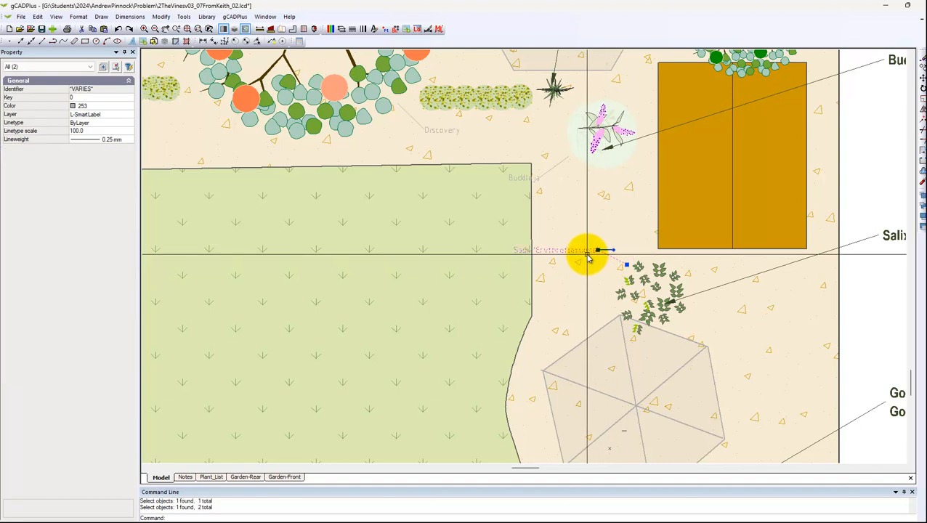
{"action": "right_click", "coordinate": [590, 251]}
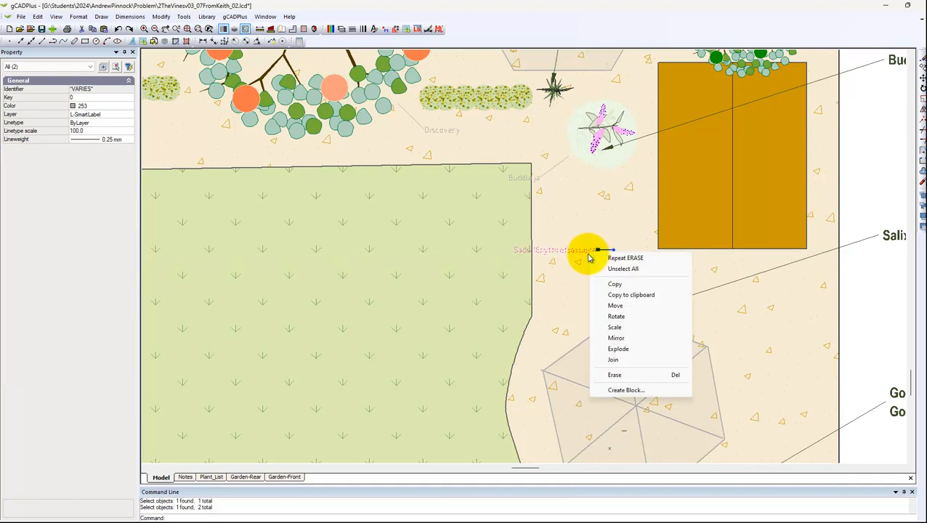
{"action": "left_click", "coordinate": [615, 375]}
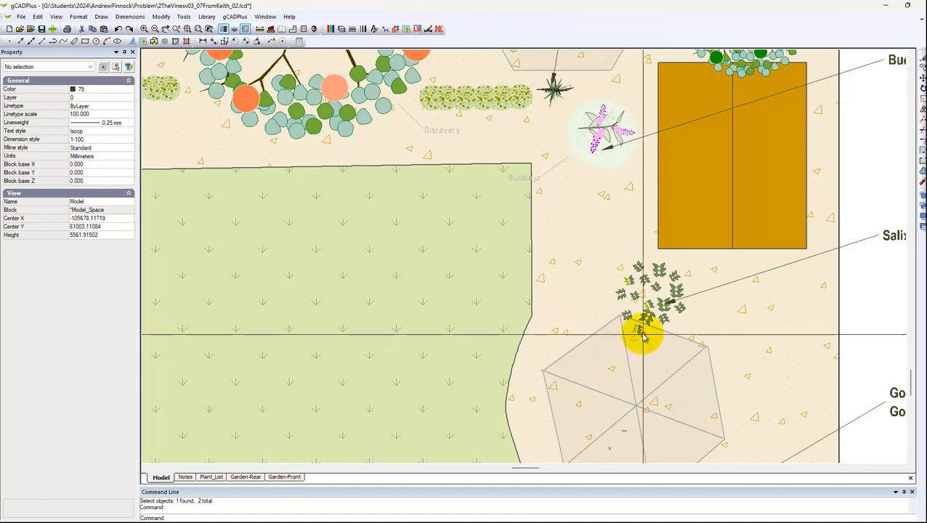
Check the object type and properties of the Salix 'Erythroflexuosa' Twisted Willow leader outside the garden boundary.
{"action": "scroll", "coordinate": [605, 240], "scroll_direction": "down", "scroll_amount": 1}
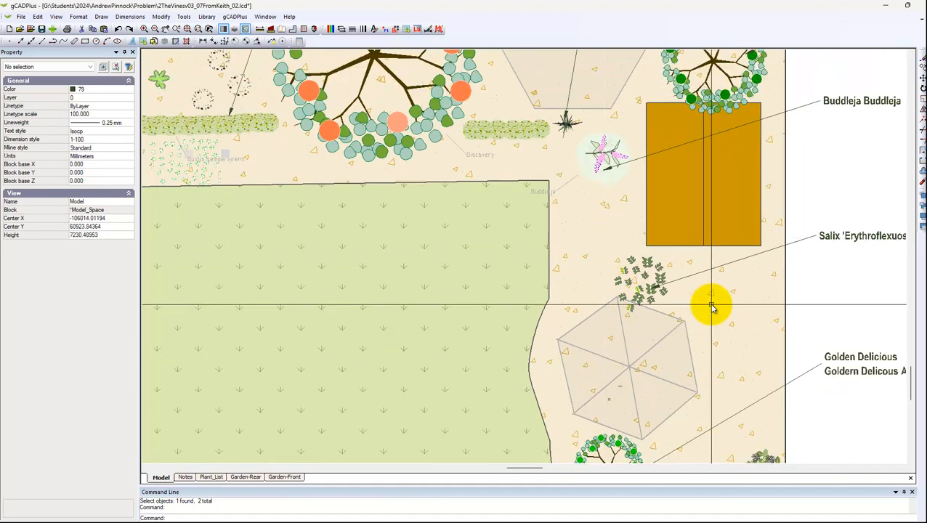
{"action": "middle_click_drag", "start_coordinate": [709, 304], "coordinate": [662, 307]}
{"action": "middle_click_drag", "start_coordinate": [806, 279], "coordinate": [755, 276]}
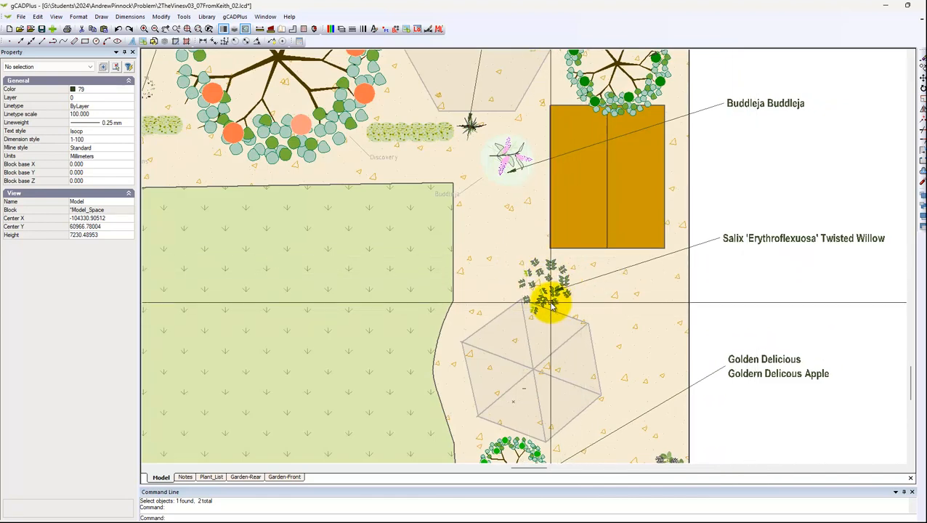
{"action": "left_click", "coordinate": [735, 244]}
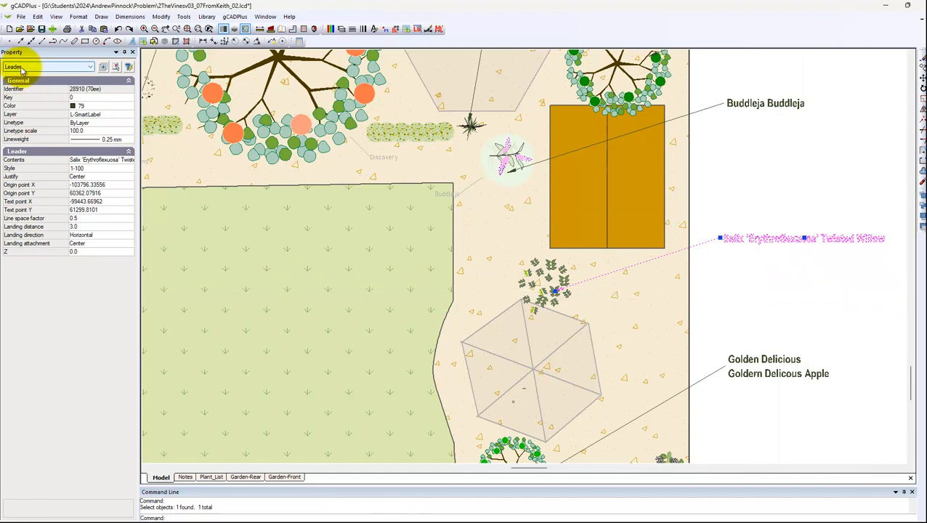
{"action": "left_click", "coordinate": [797, 313]}
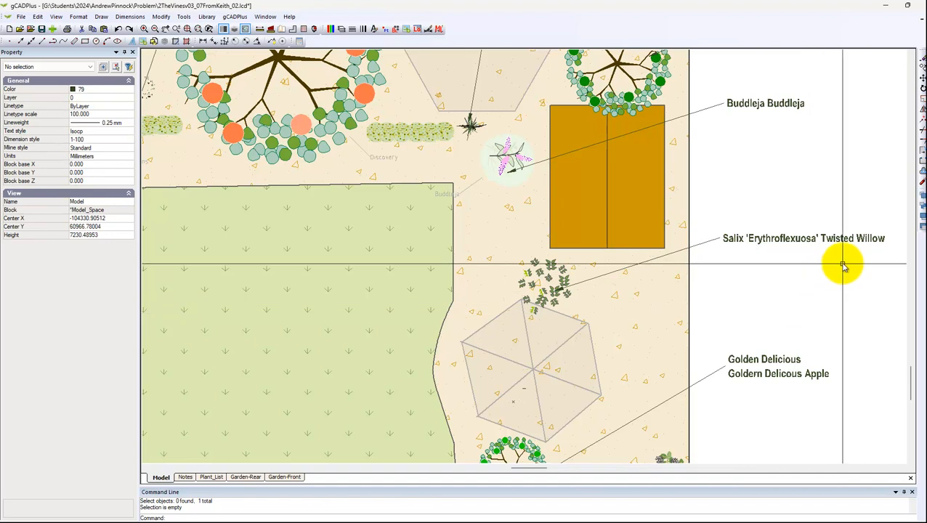
Split the willow leader's text into two lines, Salix 'Erythroflexuosa' above Twisted Willow.
{"action": "left_click", "coordinate": [800, 245]}
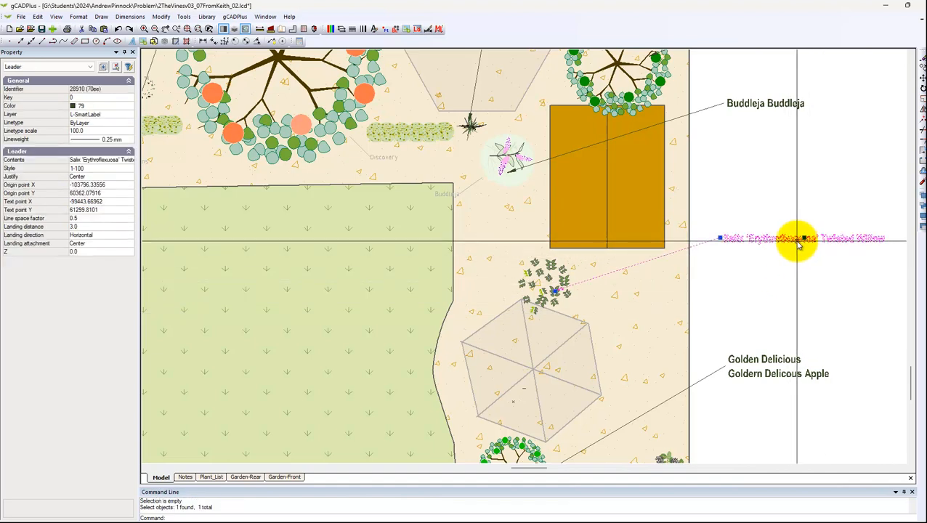
{"action": "left_click", "coordinate": [129, 161]}
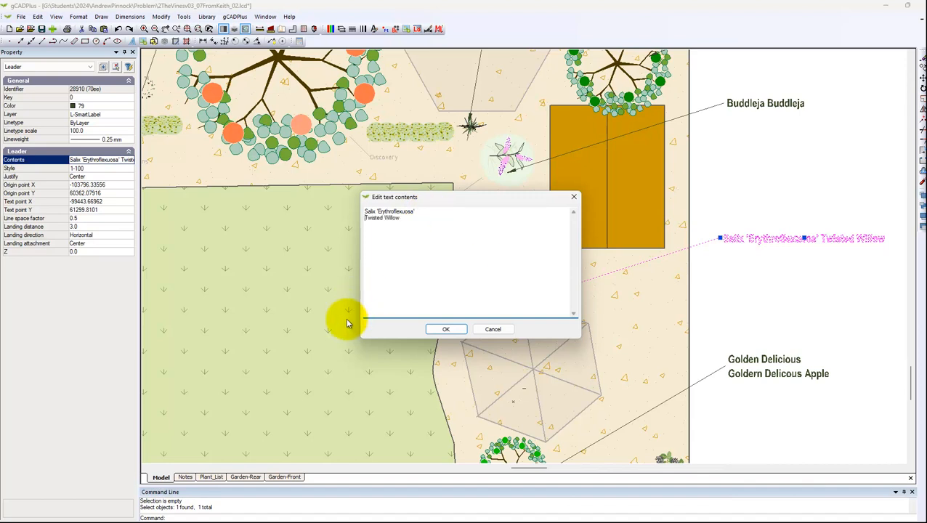
{"action": "left_click", "coordinate": [447, 328]}
{"action": "key", "text": "Escape"}
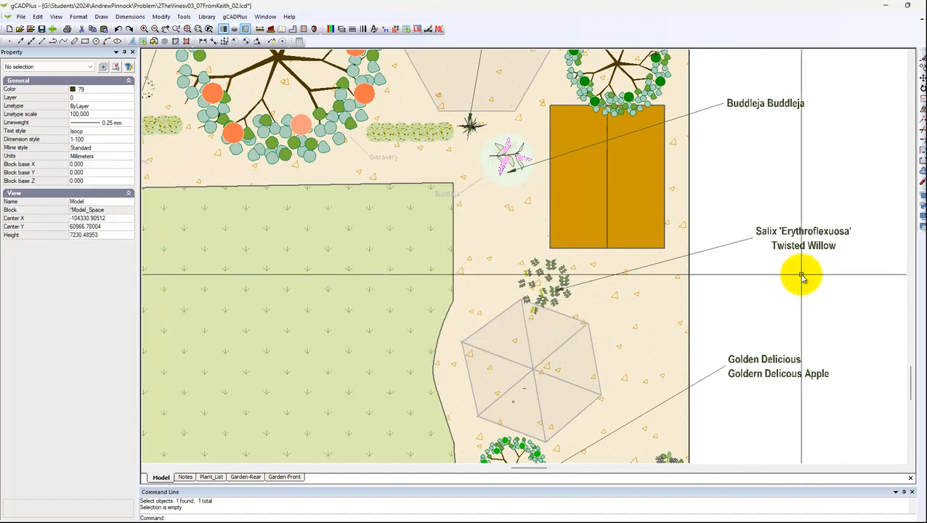
Set the willow leader's justification to Left and move its text down and closer to the garden boundary.
{"action": "left_click", "coordinate": [794, 247]}
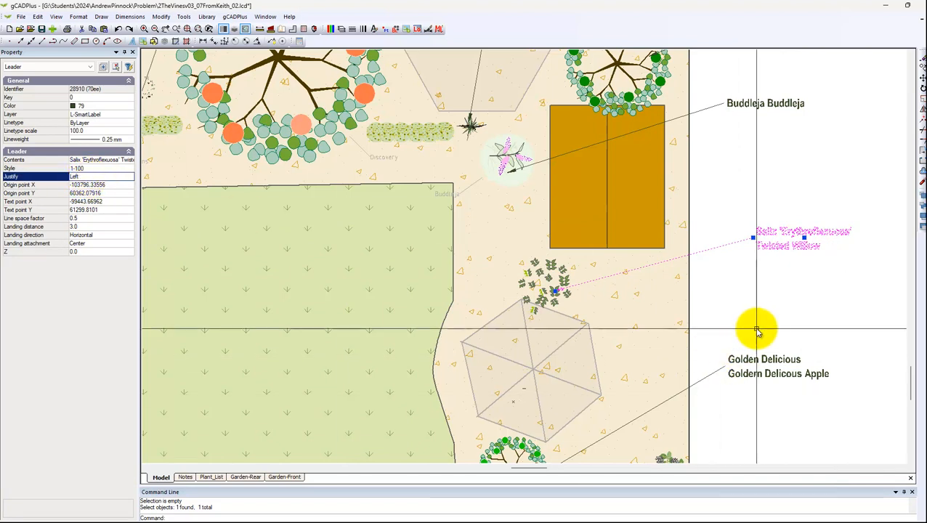
{"action": "key", "text": "Escape"}
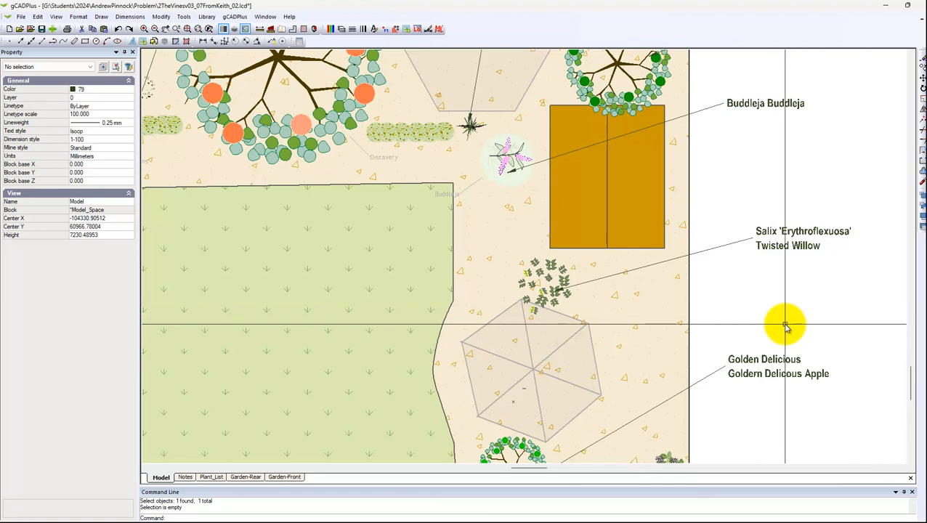
{"action": "left_click", "coordinate": [803, 250]}
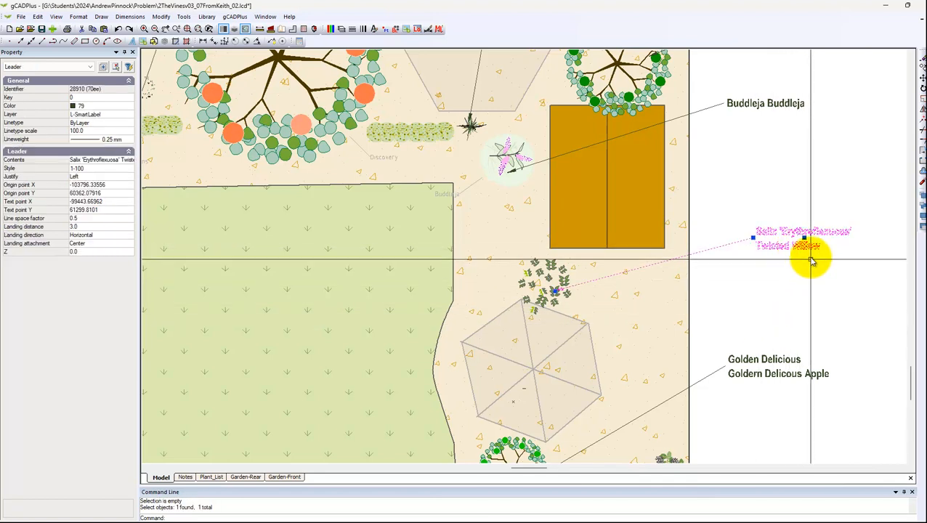
{"action": "left_click_drag", "start_coordinate": [805, 239], "coordinate": [774, 270]}
{"action": "key", "text": "Escape"}
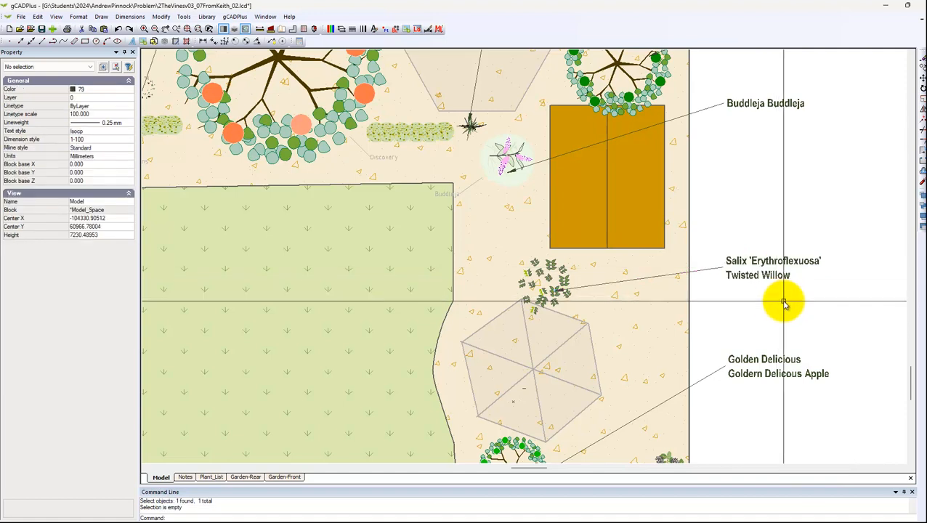
Compare the Malus domestica Bramley leader's properties with the botanical name, common name and code of its tree symbol.
{"action": "scroll", "coordinate": [797, 230], "scroll_direction": "down", "scroll_amount": 1}
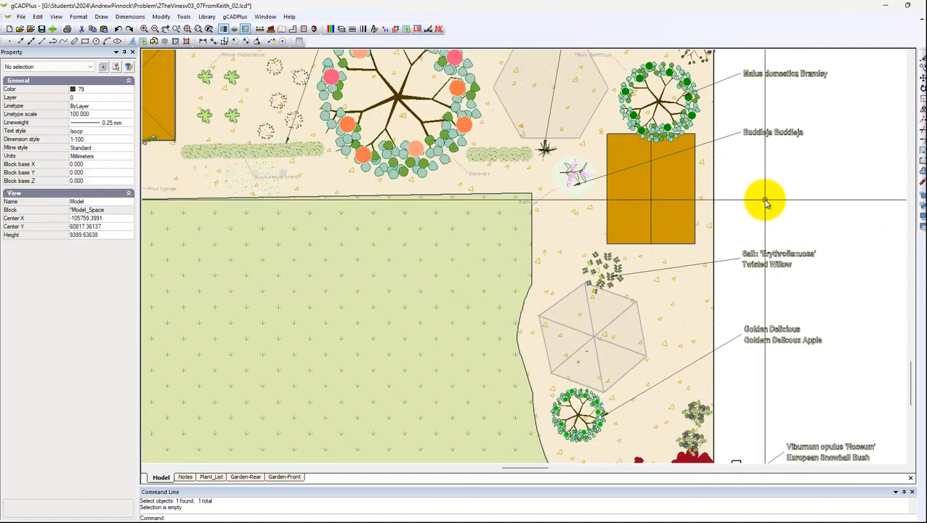
{"action": "scroll", "coordinate": [764, 214], "scroll_direction": "down", "scroll_amount": 1}
{"action": "mouse_move", "coordinate": [762, 210]}
{"action": "middle_mouse_down"}
{"action": "mouse_move", "coordinate": [763, 382]}
{"action": "mouse_move", "coordinate": [764, 324]}
{"action": "middle_mouse_up"}
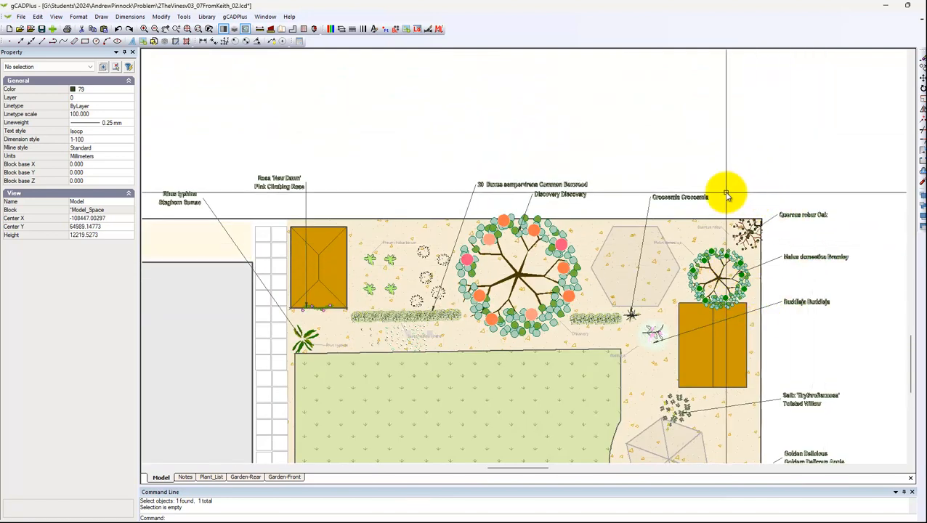
{"action": "scroll", "coordinate": [802, 242], "scroll_direction": "up", "scroll_amount": 2}
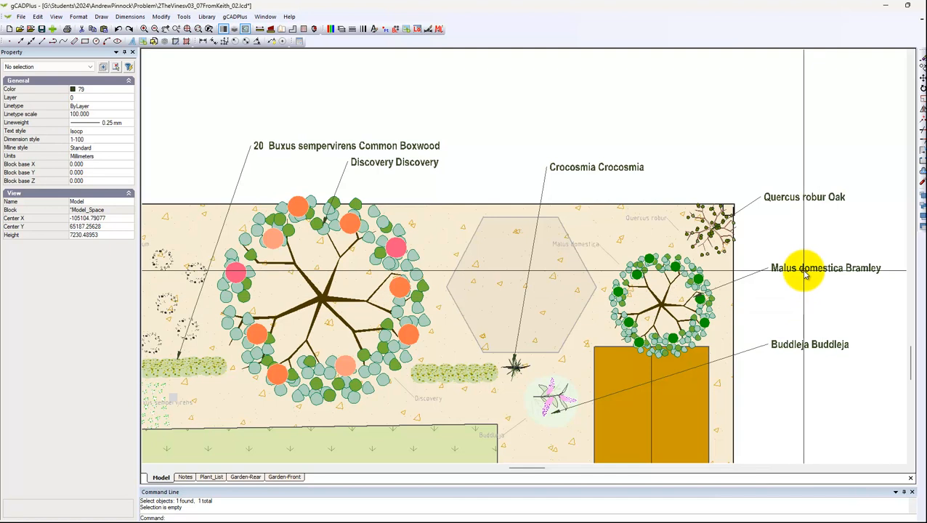
{"action": "left_click", "coordinate": [804, 275]}
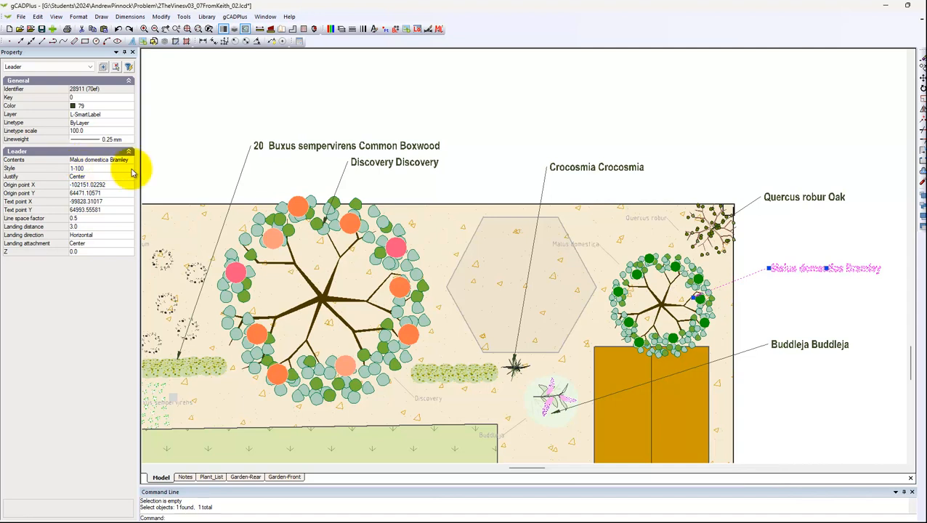
{"action": "key", "text": "Escape"}
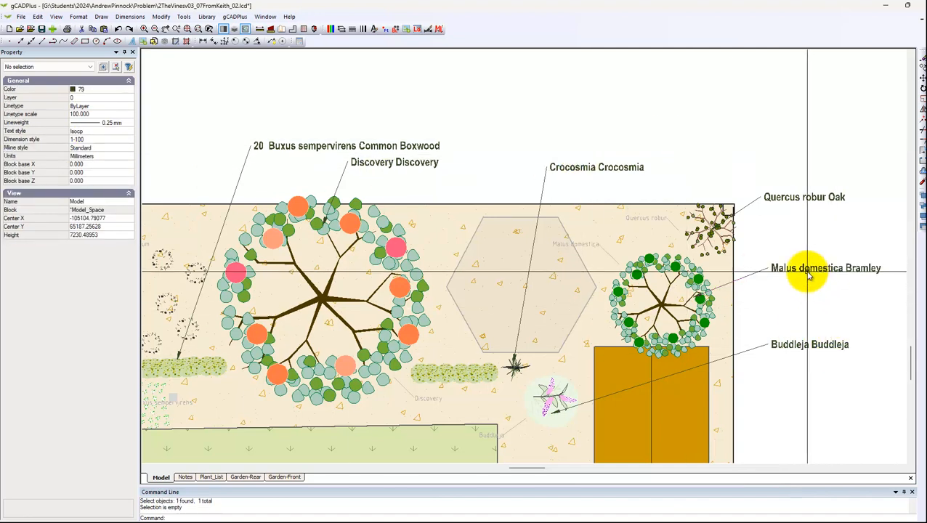
{"action": "left_click", "coordinate": [687, 275]}
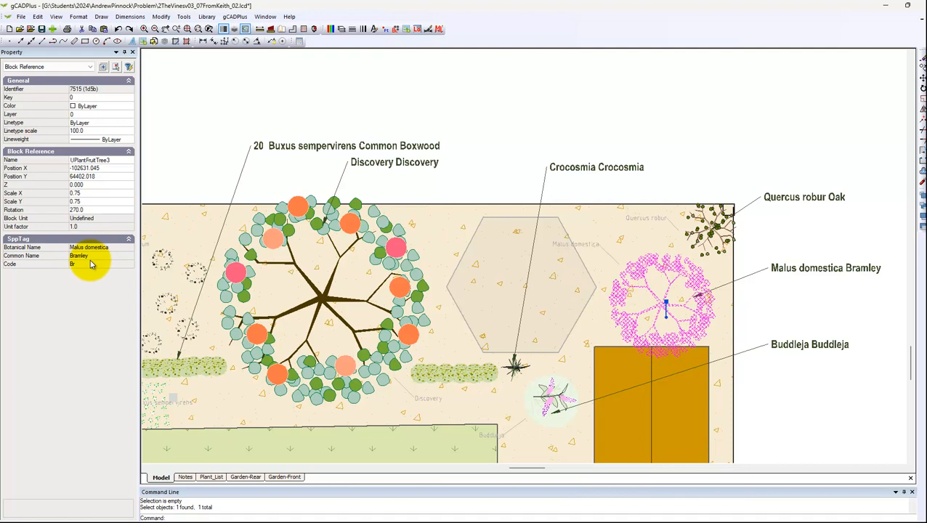
{"action": "key", "text": "Escape"}
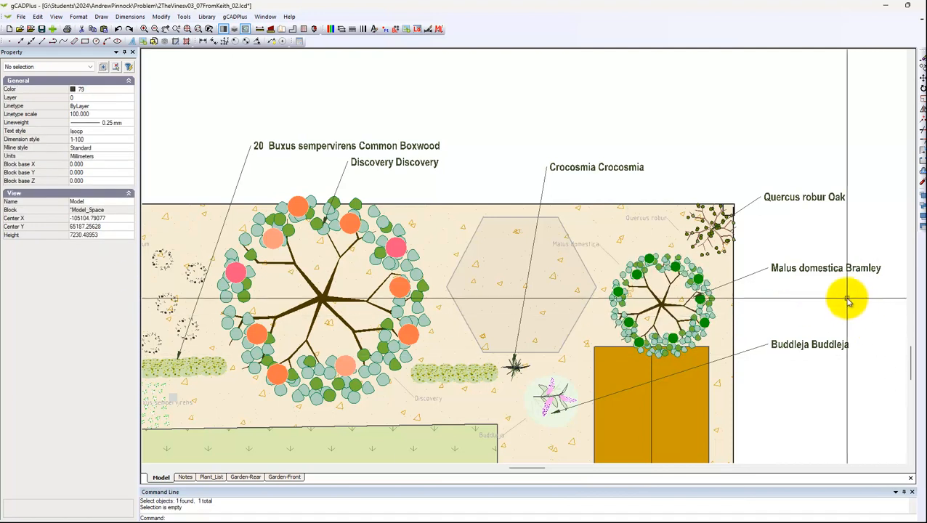
Split the Malus domestica Bramley leader's text into two lines, Malus domestica above Bramley.
{"action": "left_click", "coordinate": [833, 271]}
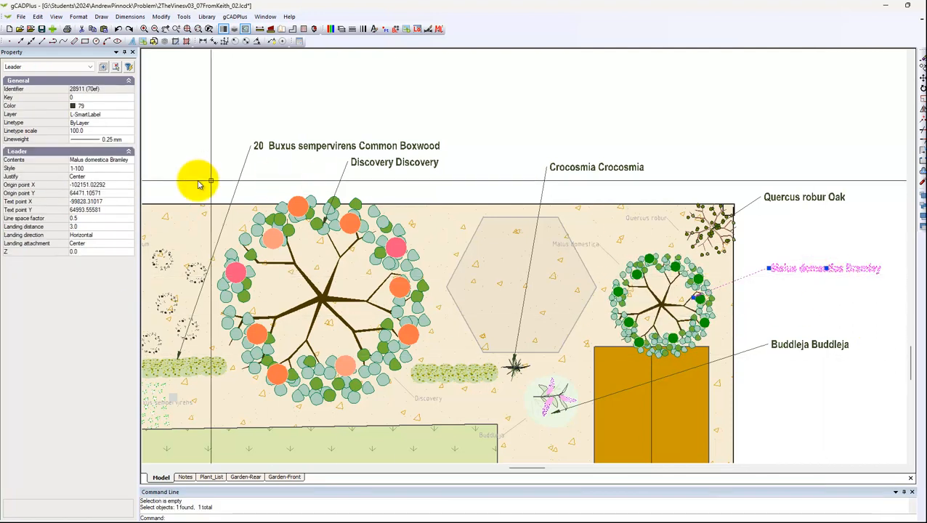
{"action": "left_click", "coordinate": [122, 160]}
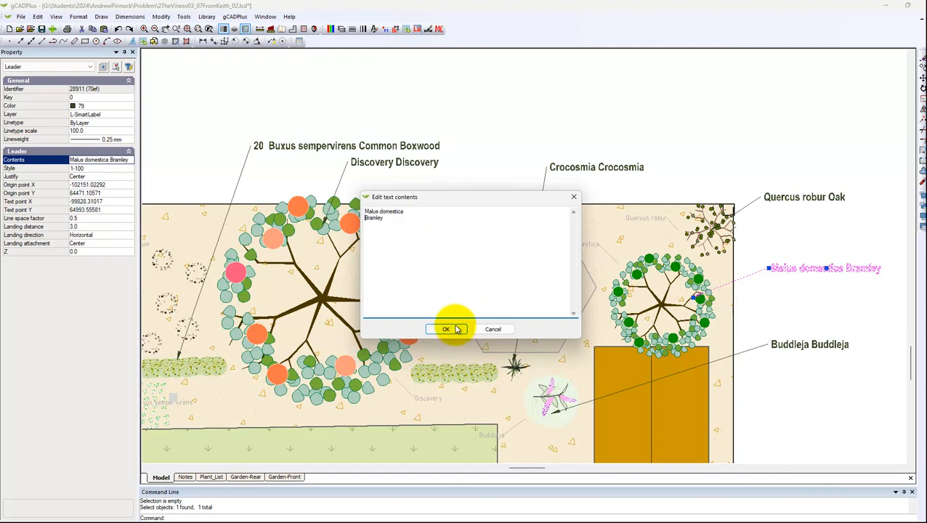
{"action": "left_click", "coordinate": [456, 329]}
{"action": "key", "text": "Escape"}
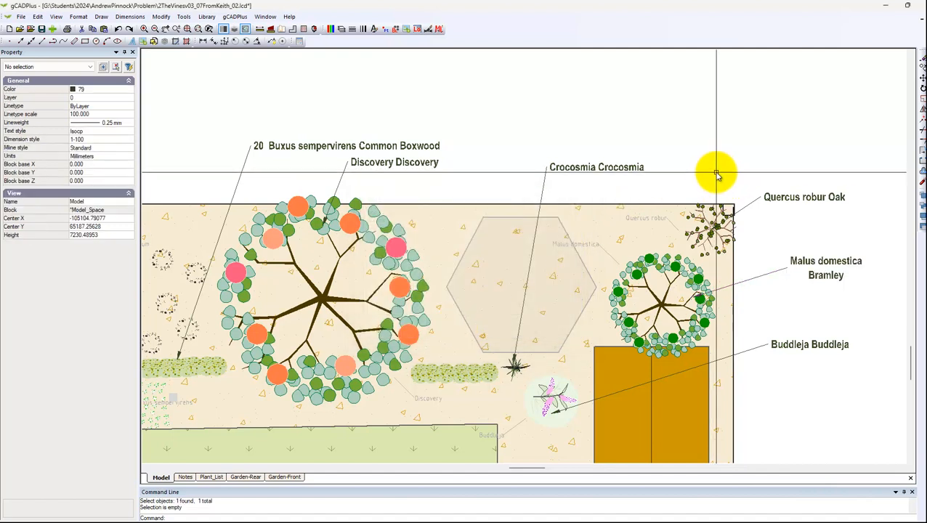
Check the botanical name, common name and code of the large tree symbol labelled Discovery Discovery.
{"action": "scroll", "coordinate": [650, 247], "scroll_direction": "up", "scroll_amount": 2}
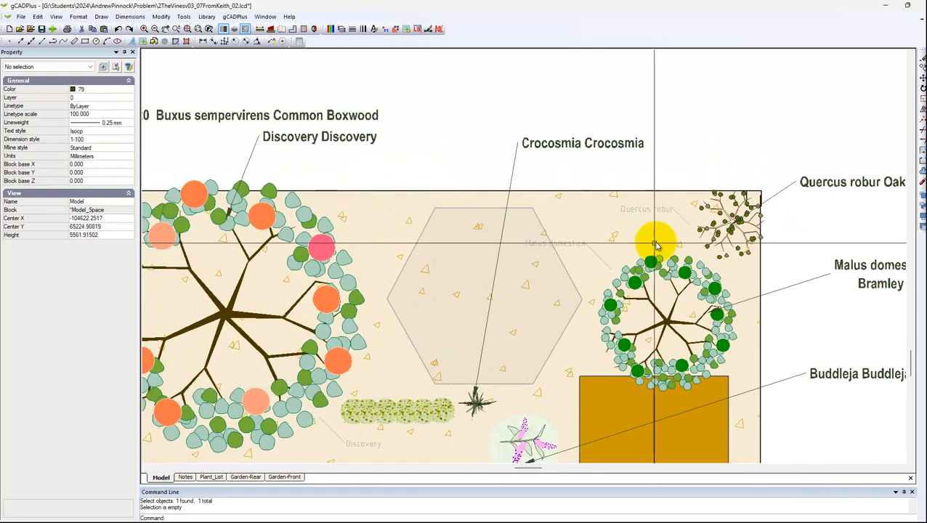
{"action": "scroll", "coordinate": [655, 211], "scroll_direction": "up", "scroll_amount": 2}
{"action": "scroll", "coordinate": [658, 220], "scroll_direction": "down", "scroll_amount": 2}
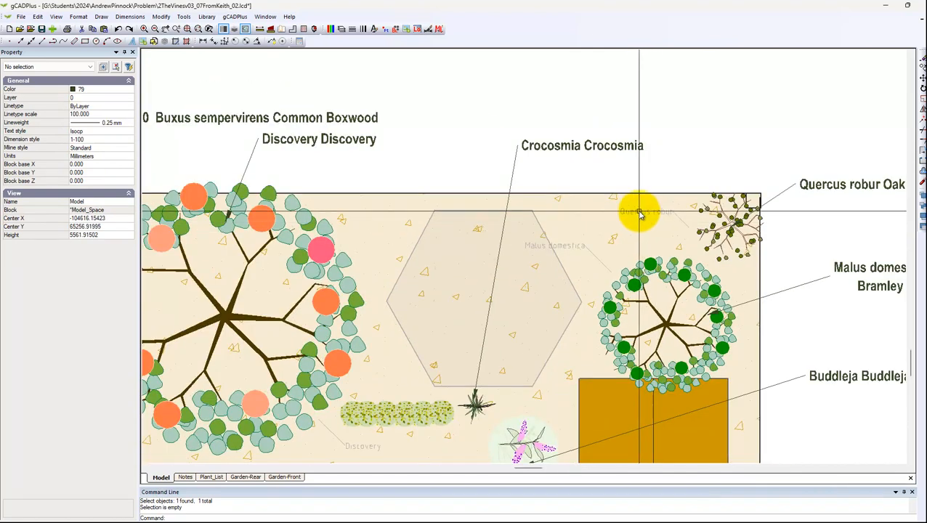
{"action": "scroll", "coordinate": [646, 226], "scroll_direction": "down", "scroll_amount": 3}
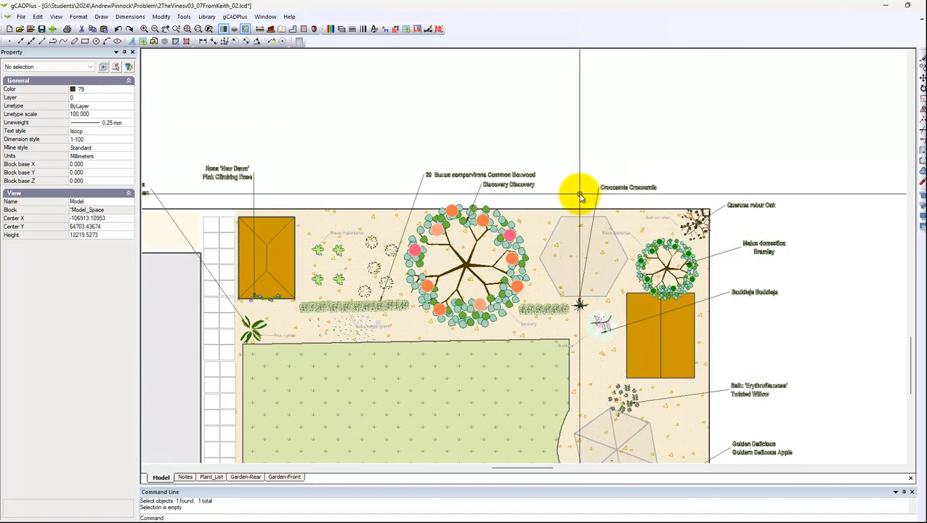
{"action": "left_click", "coordinate": [485, 225]}
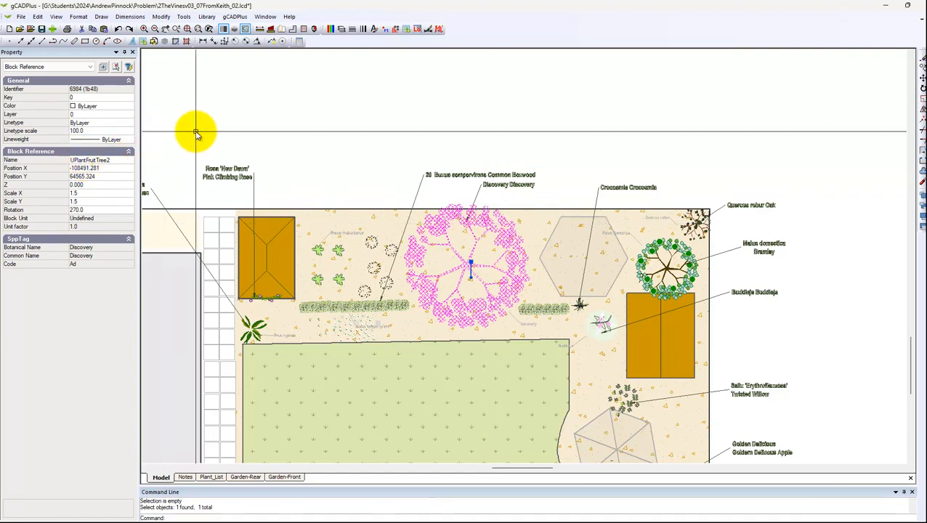
{"action": "key", "text": "Escape"}
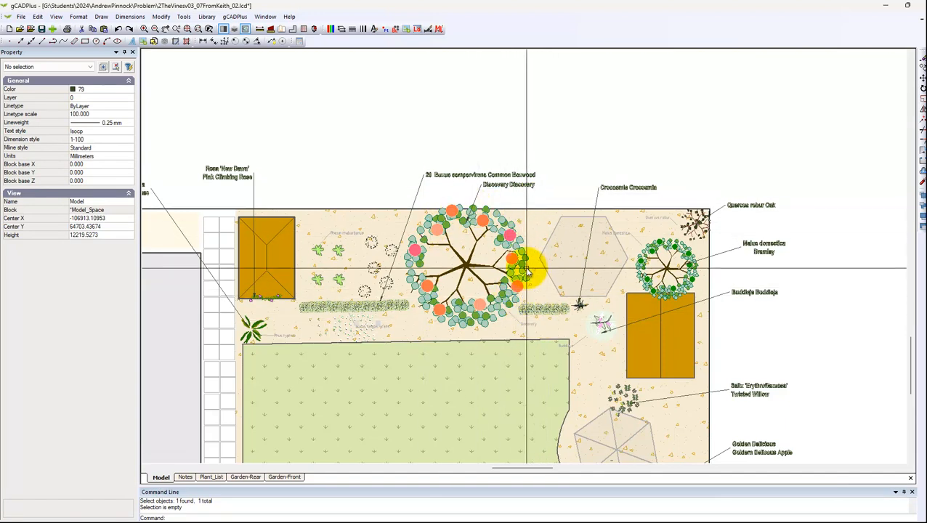
Check the plant names and code of several hedge symbols at the tip of the Buxus sempervirens leader.
{"action": "mouse_move", "coordinate": [539, 242]}
{"action": "middle_mouse_down"}
{"action": "mouse_move", "coordinate": [614, 173]}
{"action": "mouse_move", "coordinate": [600, 232]}
{"action": "middle_mouse_up"}
{"action": "scroll", "coordinate": [483, 308], "scroll_direction": "up", "scroll_amount": 3}
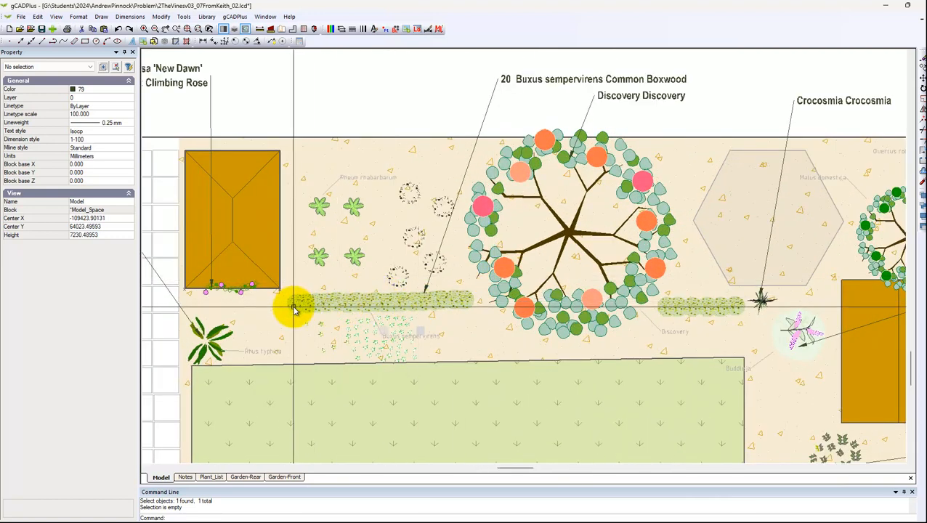
{"action": "left_click", "coordinate": [420, 305]}
{"action": "left_click", "coordinate": [439, 305]}
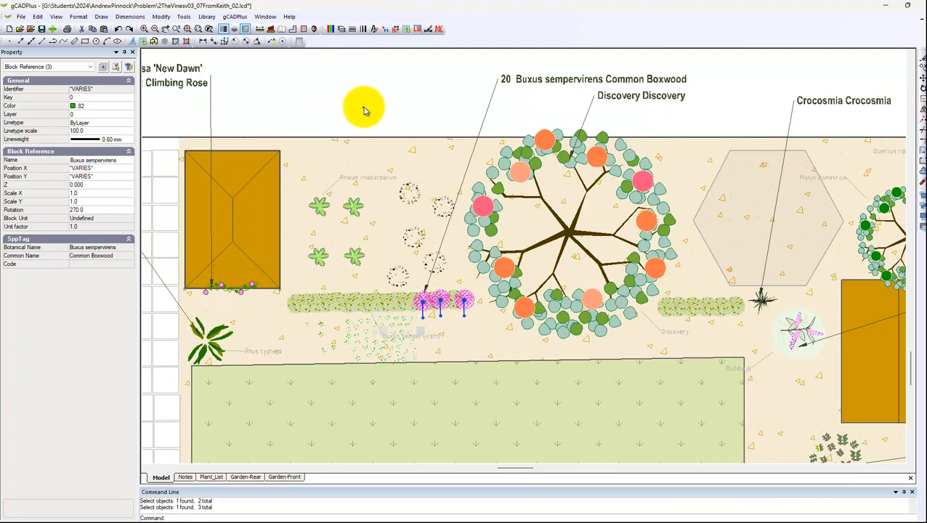
{"action": "key", "text": "Escape"}
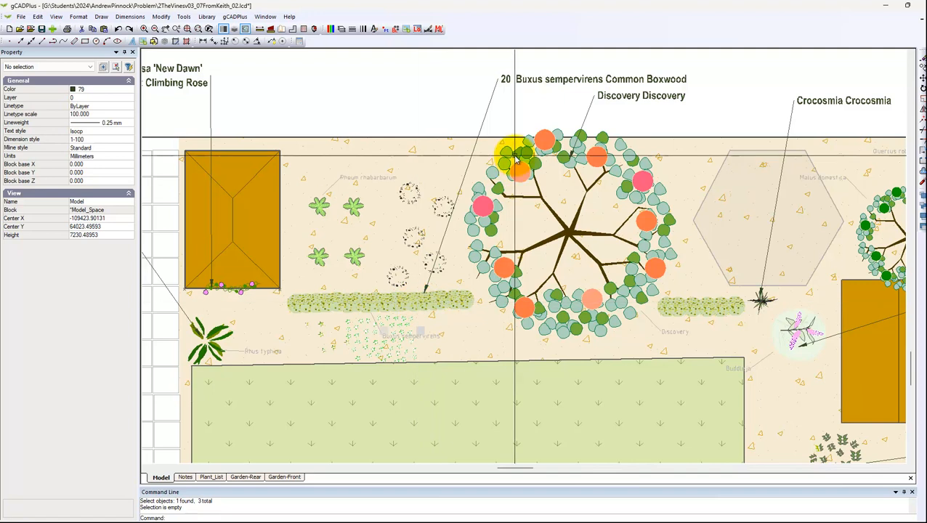
Split the boxwood leader's text into two lines, 20 Buxus sempervirens above Common Boxwood.
{"action": "left_click", "coordinate": [520, 83]}
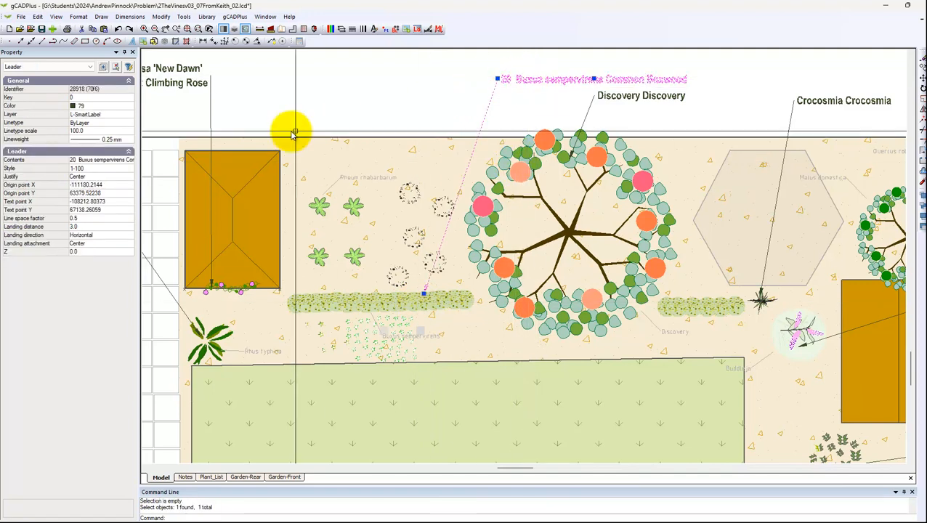
{"action": "left_click", "coordinate": [127, 160]}
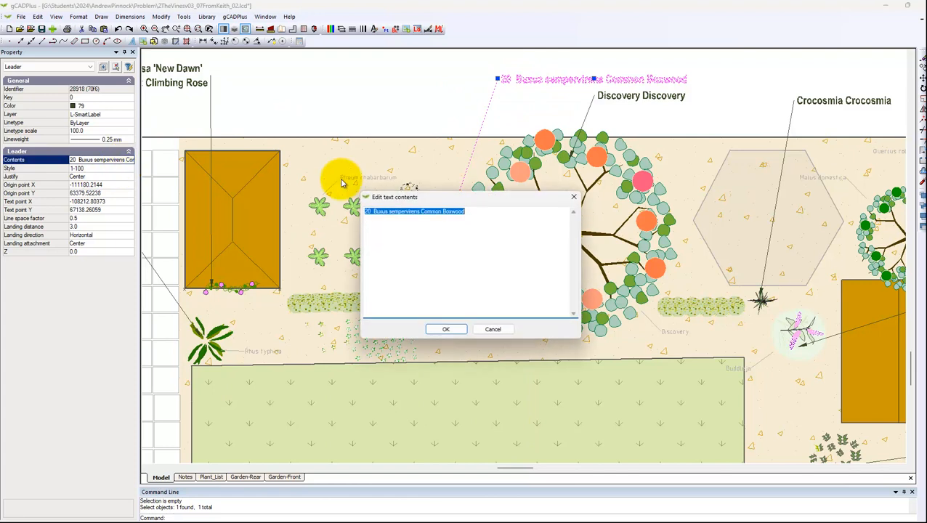
{"action": "left_click", "coordinate": [421, 212]}
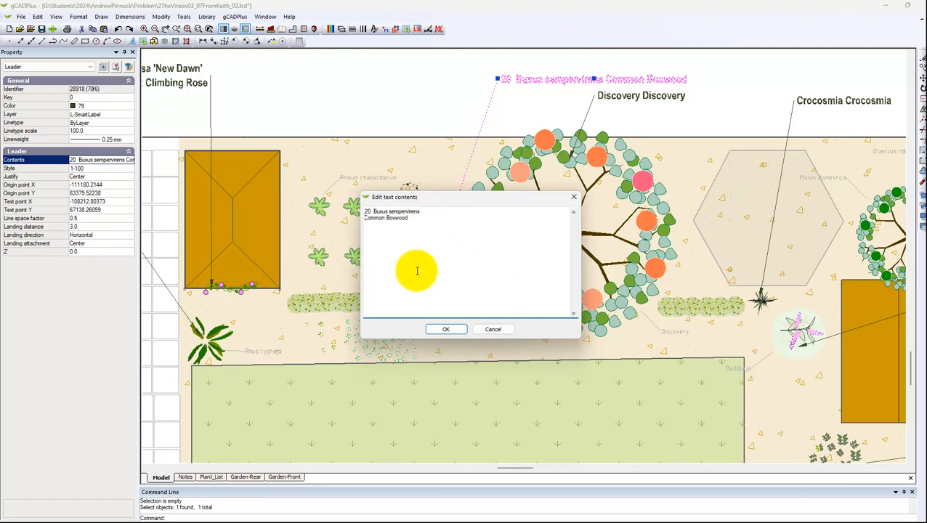
{"action": "left_click", "coordinate": [443, 329]}
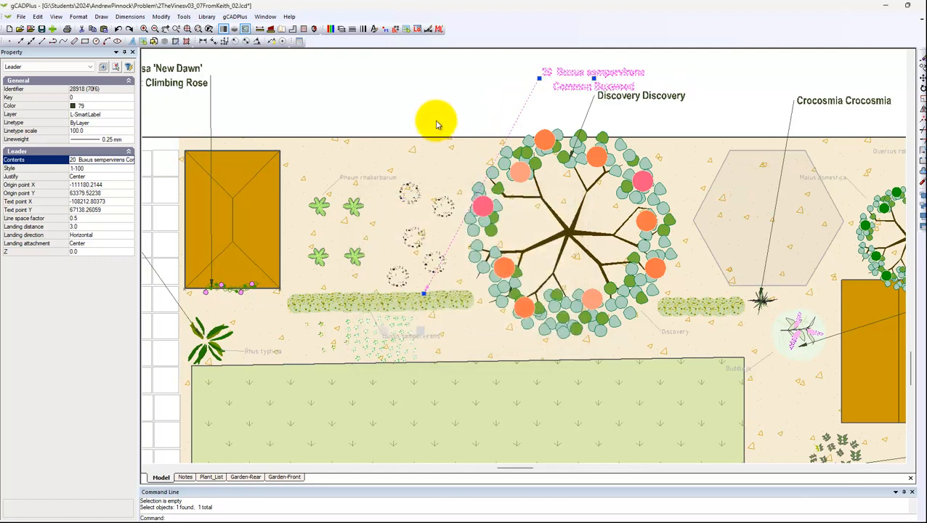
Move the boxwood leader's text clear of the Discovery label and closer to the garden boundary.
{"action": "left_click", "coordinate": [593, 77]}
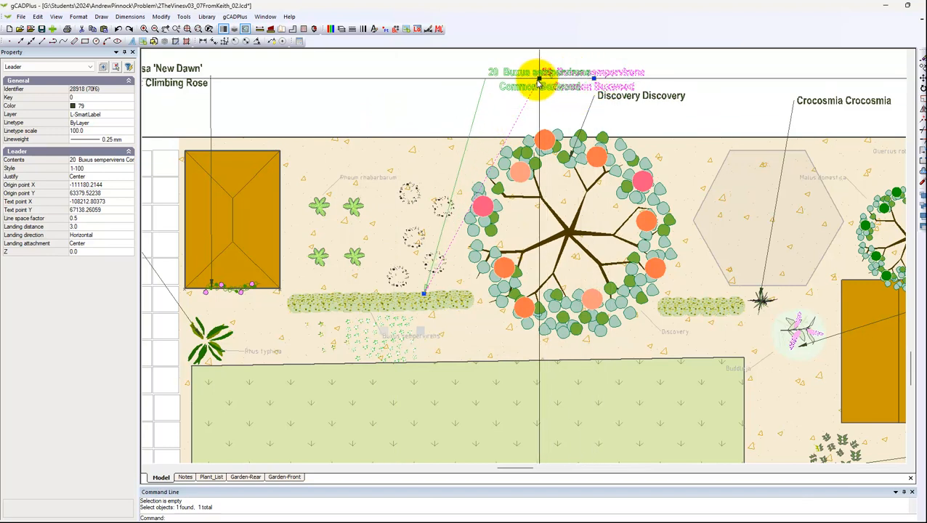
{"action": "left_click", "coordinate": [520, 93]}
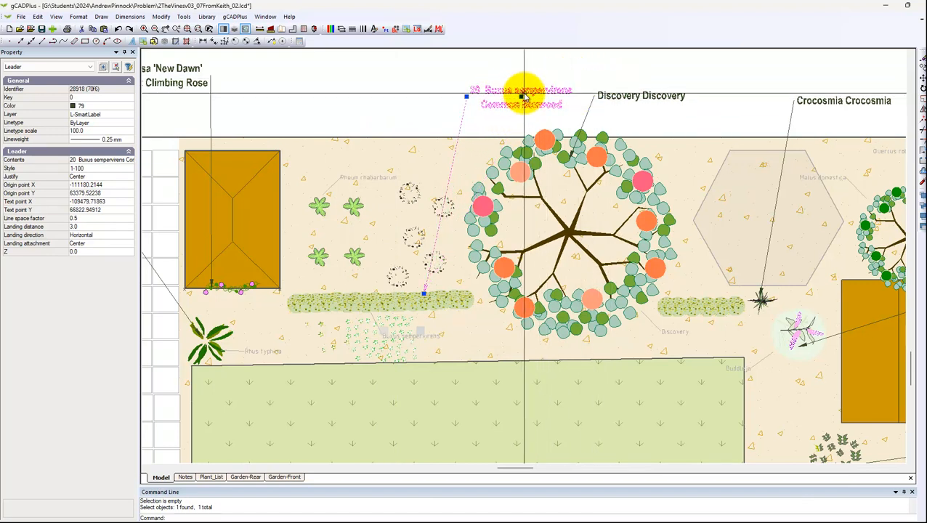
{"action": "key", "text": "Escape"}
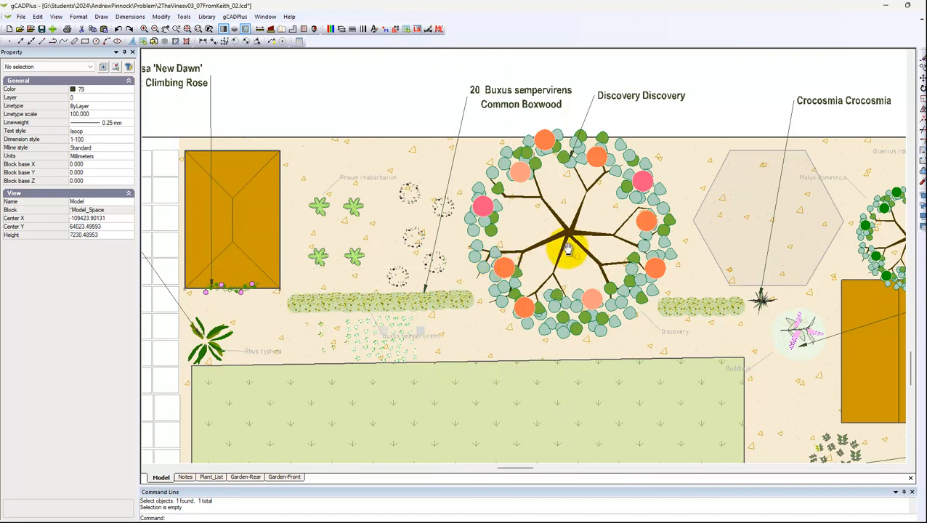
Check the block properties of an unlabelled dotted shrub symbol between the Rheum rhabarbarum plants and the Discovery tree.
{"action": "middle_click_drag", "start_coordinate": [563, 244], "coordinate": [615, 234]}
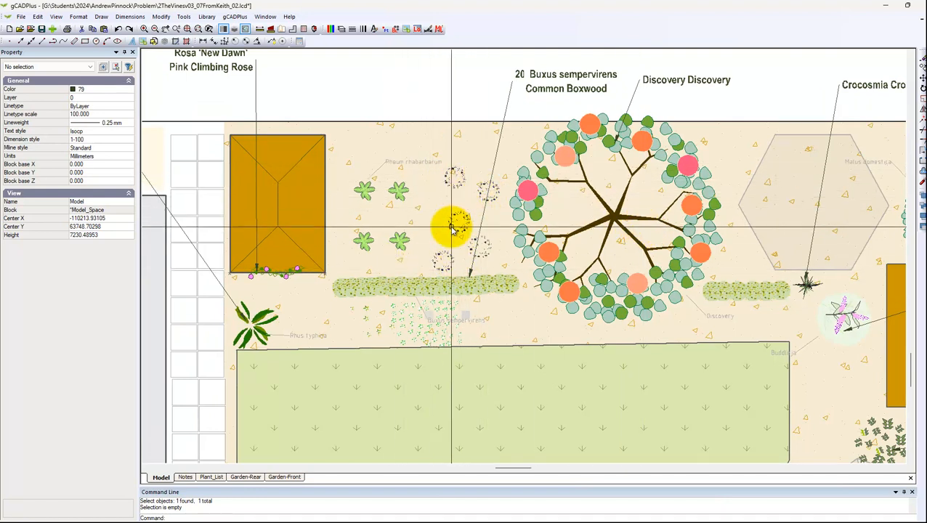
{"action": "left_click", "coordinate": [456, 182]}
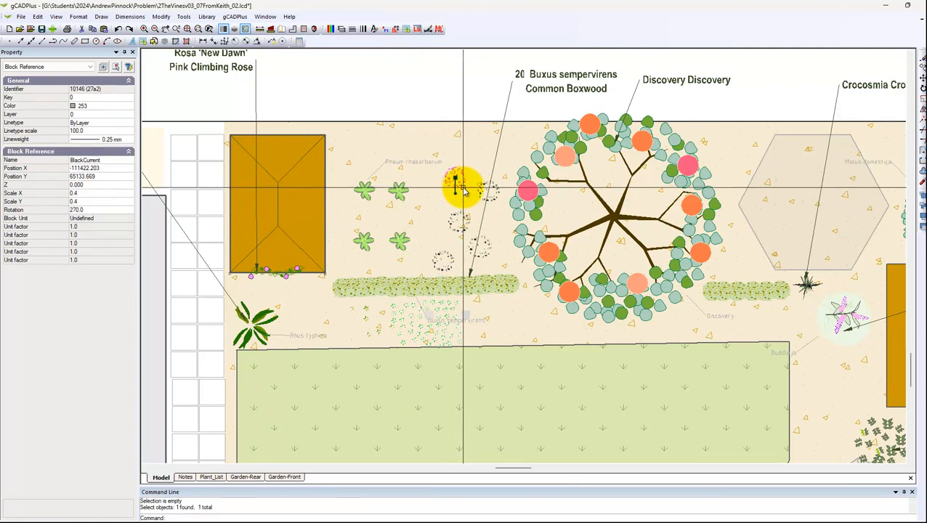
{"action": "key", "text": "Escape"}
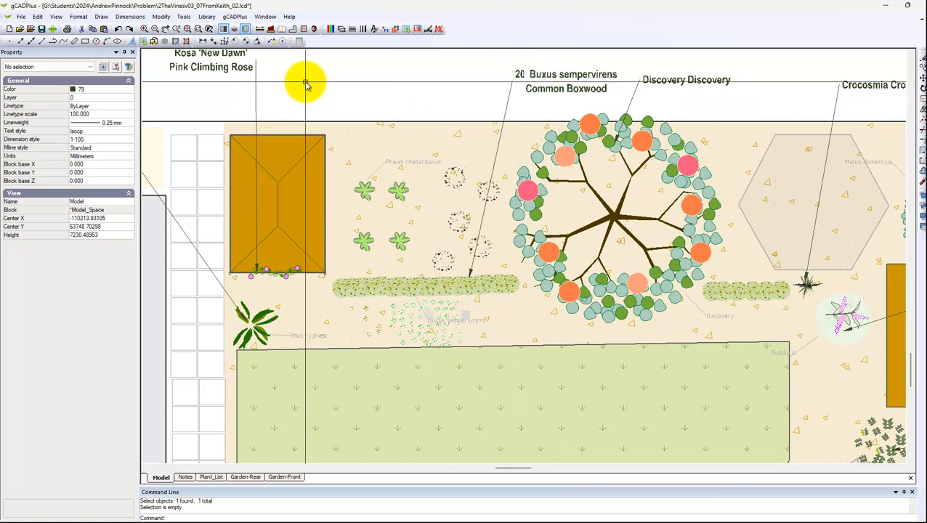
{"action": "left_click", "coordinate": [244, 19]}
{"action": "mouse_move", "coordinate": [333, 28]}
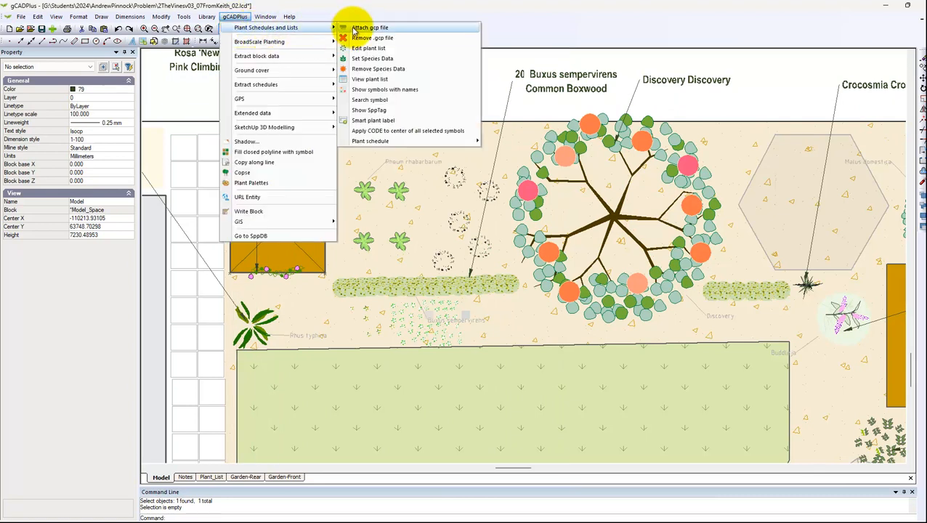
{"action": "left_click", "coordinate": [378, 121]}
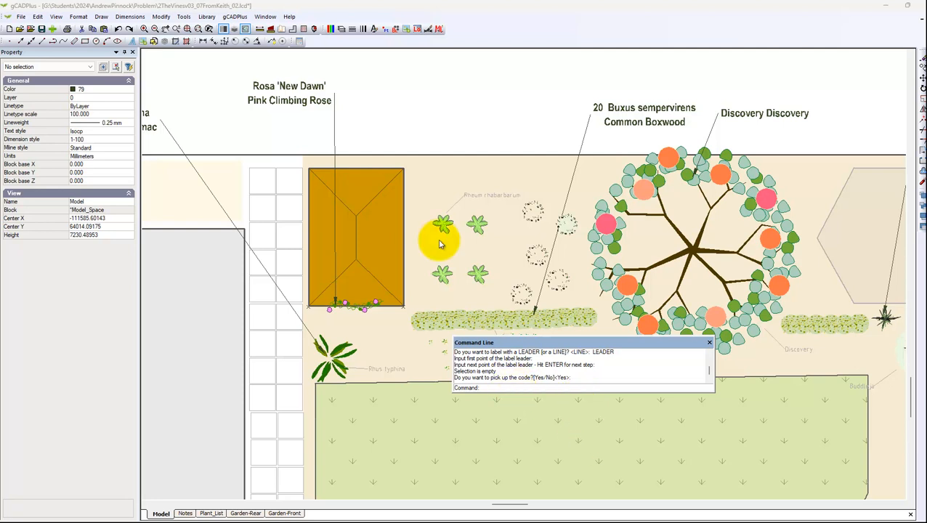
Start a Smart plant label for all four Rheum rhabarbarum symbols beside the orange-roofed building.
{"action": "left_click", "coordinate": [238, 16]}
{"action": "mouse_move", "coordinate": [305, 27]}
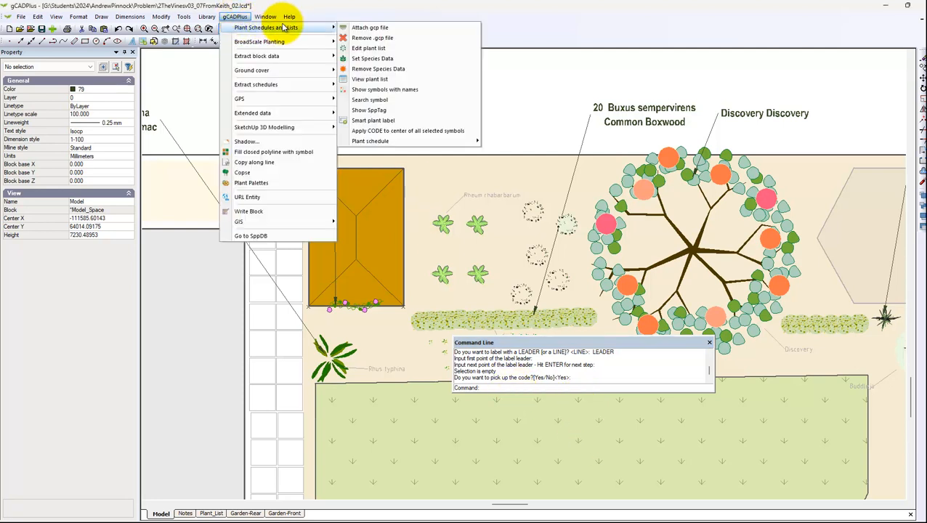
{"action": "left_click", "coordinate": [388, 122]}
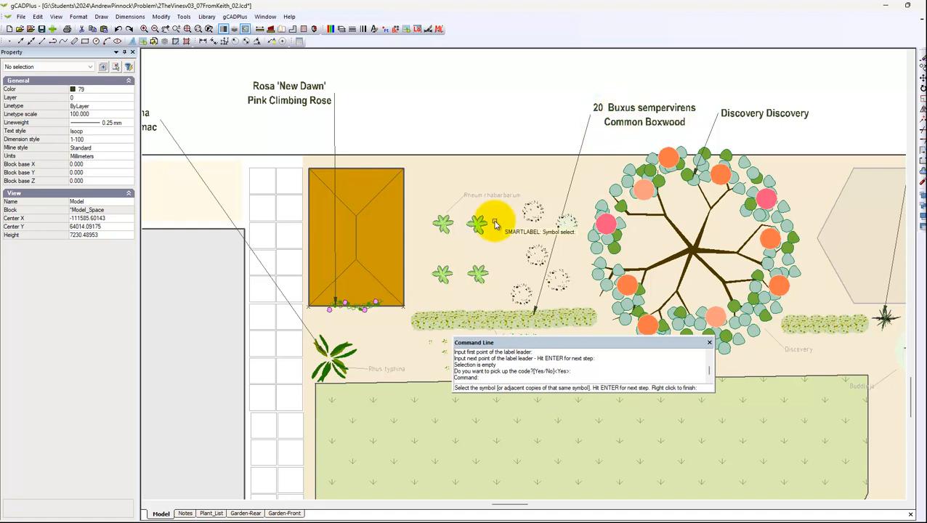
{"action": "left_click", "coordinate": [441, 224]}
{"action": "left_click", "coordinate": [475, 228]}
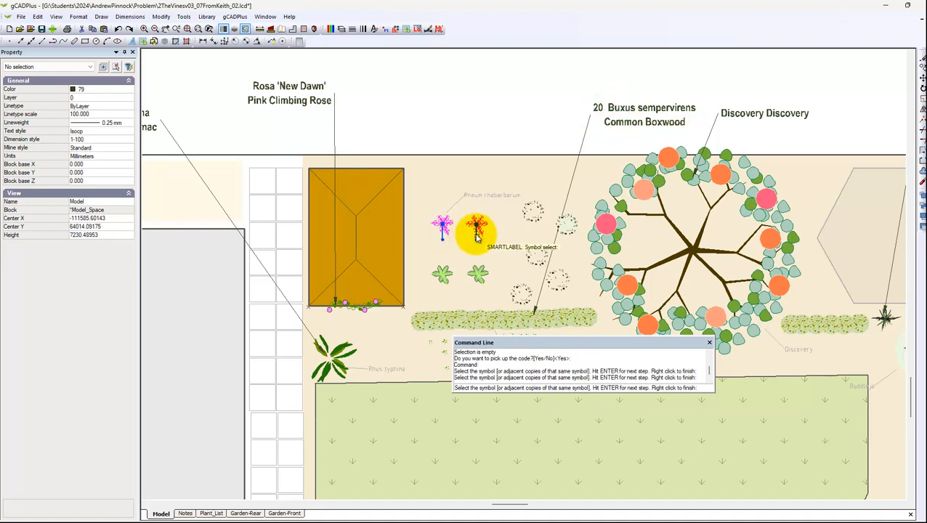
{"action": "left_click", "coordinate": [478, 274]}
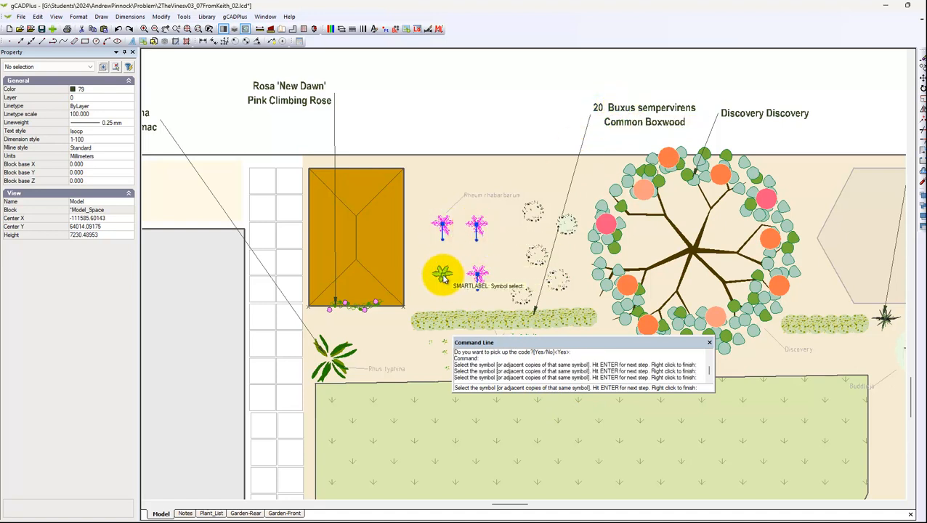
{"action": "left_click", "coordinate": [443, 275]}
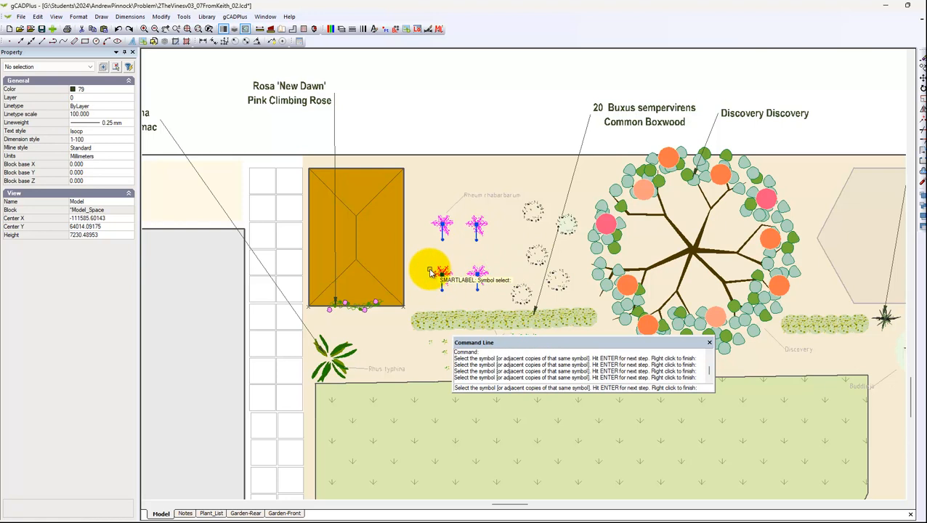
{"action": "key", "text": "Return"}
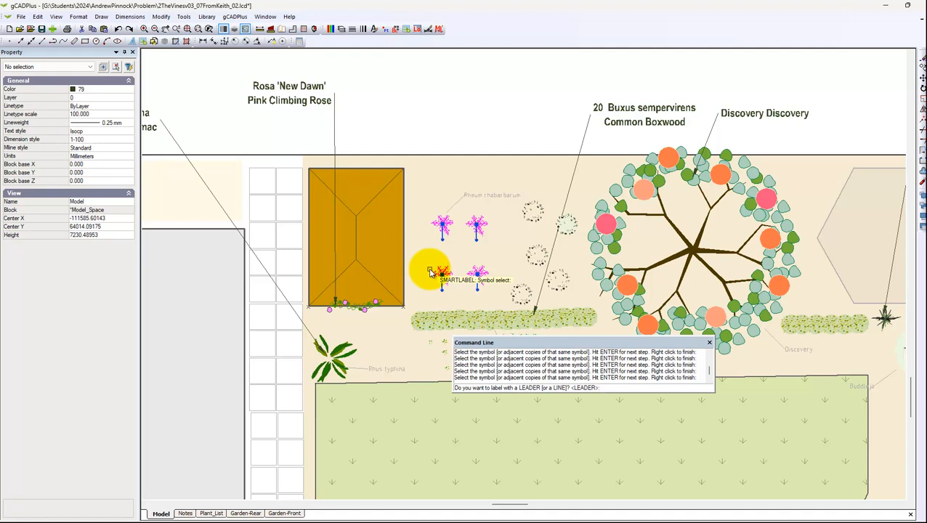
Label with a leader running from the upper rhubarb symbol nearest the shrubs to a point just outside the garden boundary.
{"action": "key", "text": "Return"}
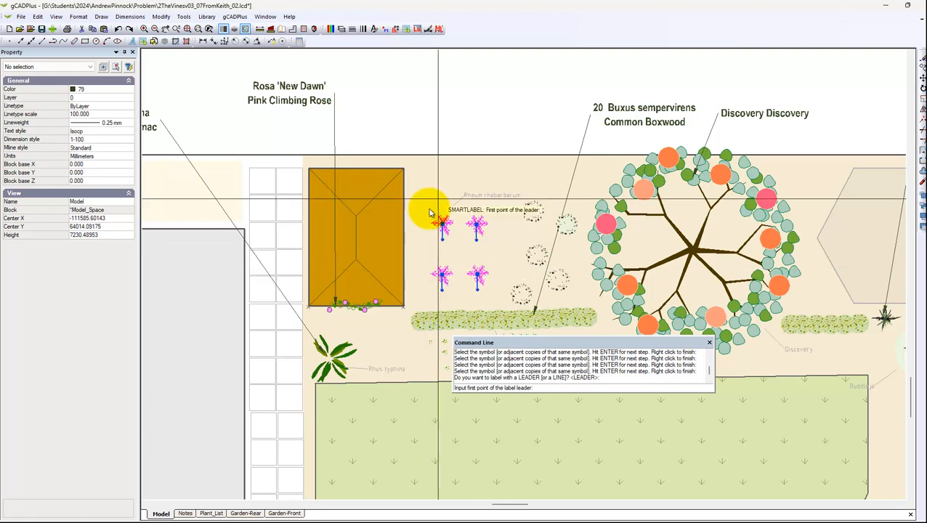
{"action": "left_click", "coordinate": [474, 219]}
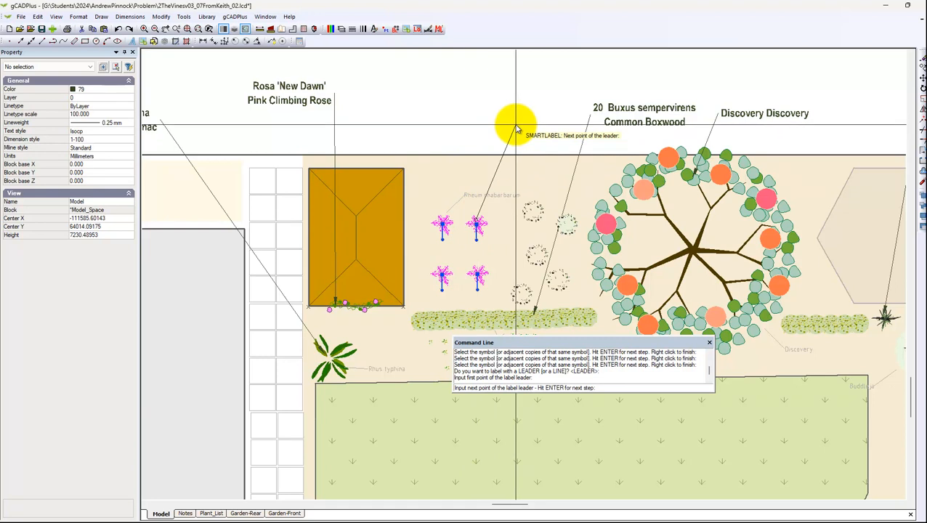
{"action": "left_click", "coordinate": [516, 129]}
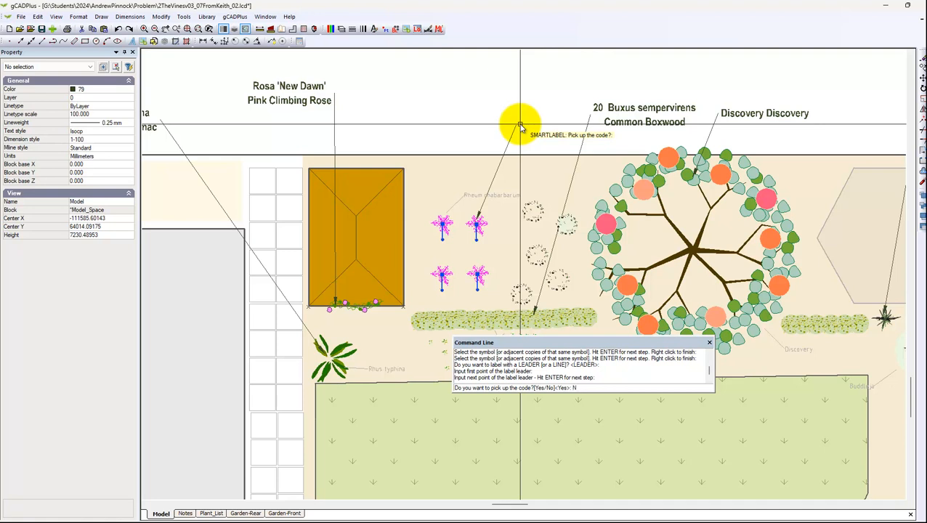
Complete the rhubarb smart label with botanical name, common name and symbol count but no code, and finish the labelling command.
{"action": "key", "text": "Return"}
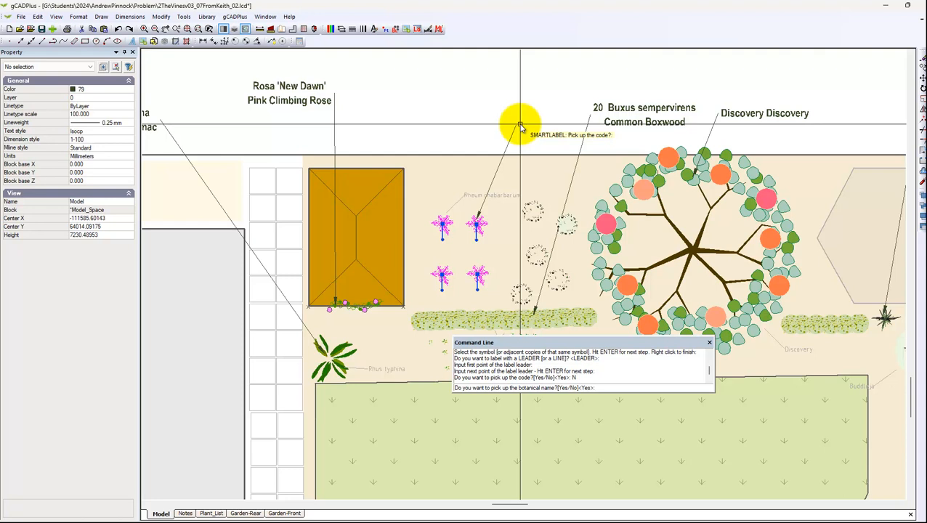
{"action": "key", "text": "Return"}
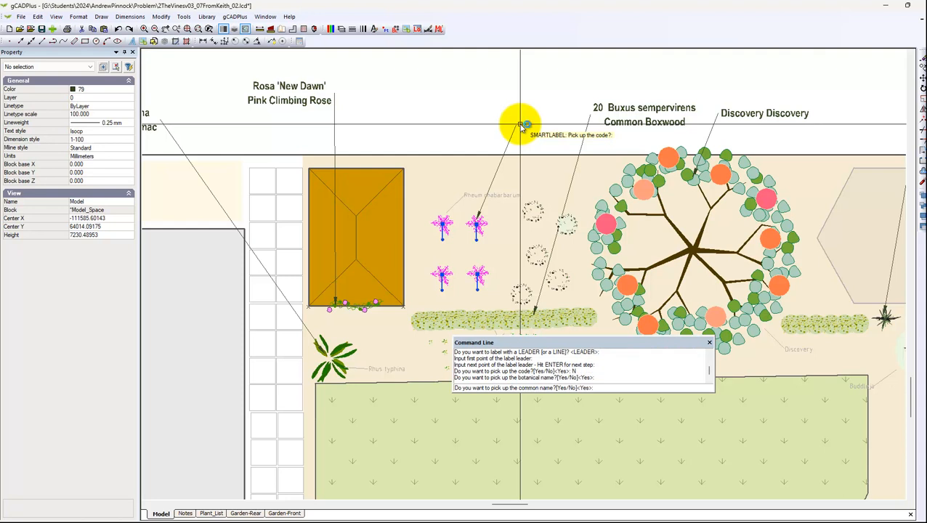
{"action": "key", "text": "Return"}
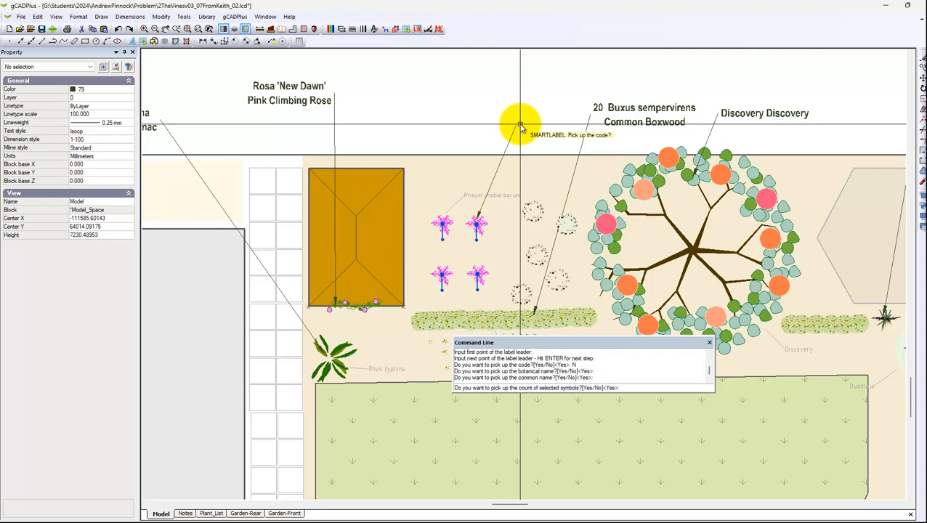
{"action": "key", "text": "Return"}
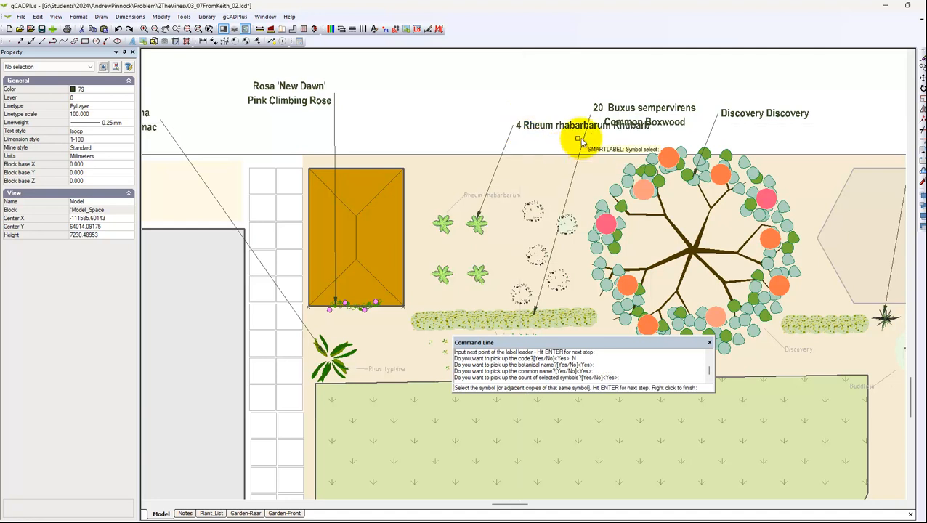
{"action": "right_click", "coordinate": [522, 167]}
Move the rhubarb leader's text up and away from the boxwood label so the two no longer overlap.
{"action": "left_click", "coordinate": [540, 128]}
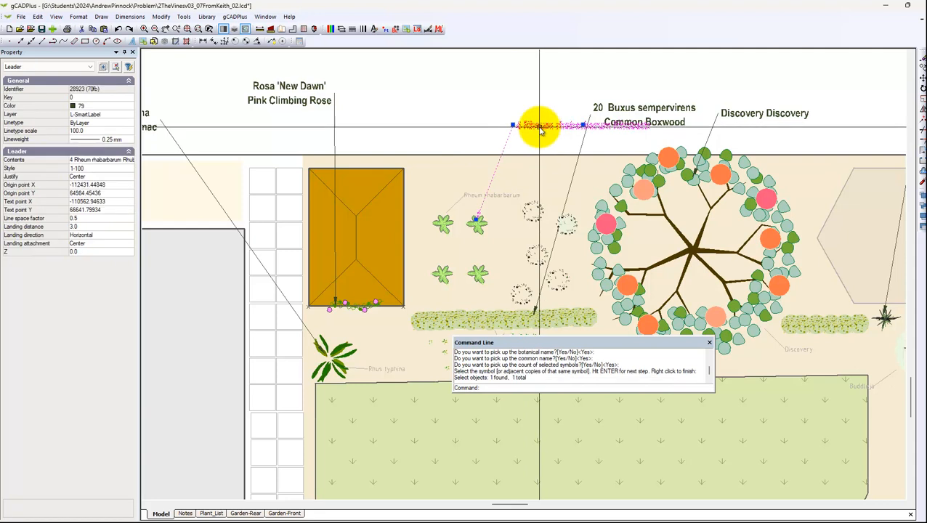
{"action": "left_click", "coordinate": [583, 125]}
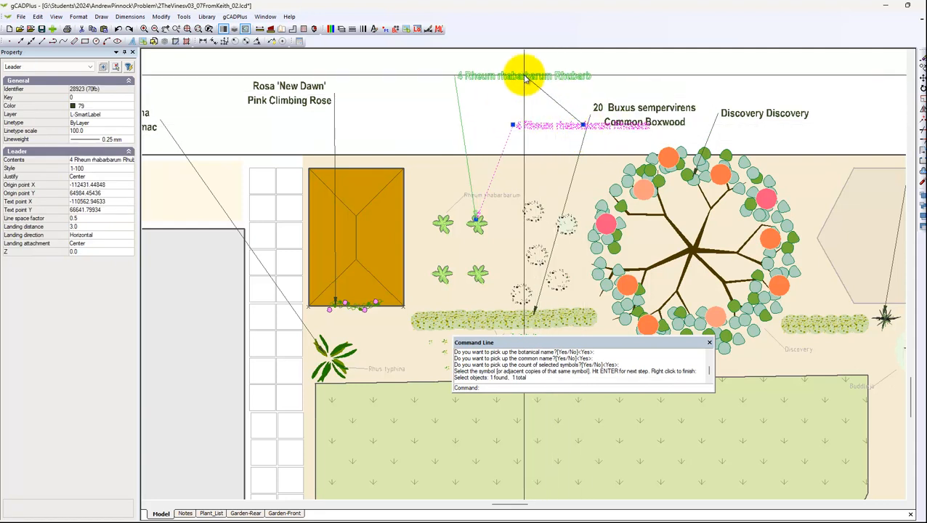
{"action": "left_click", "coordinate": [523, 76]}
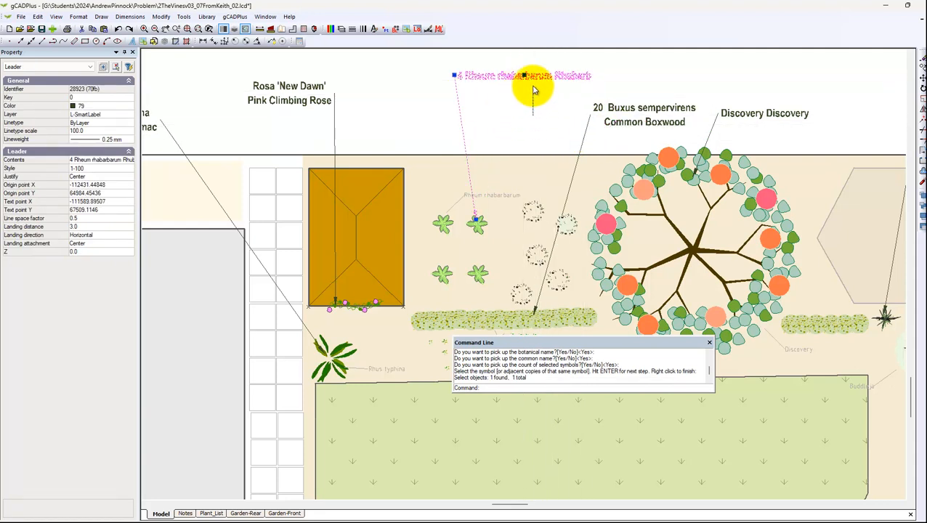
{"action": "left_click", "coordinate": [534, 99]}
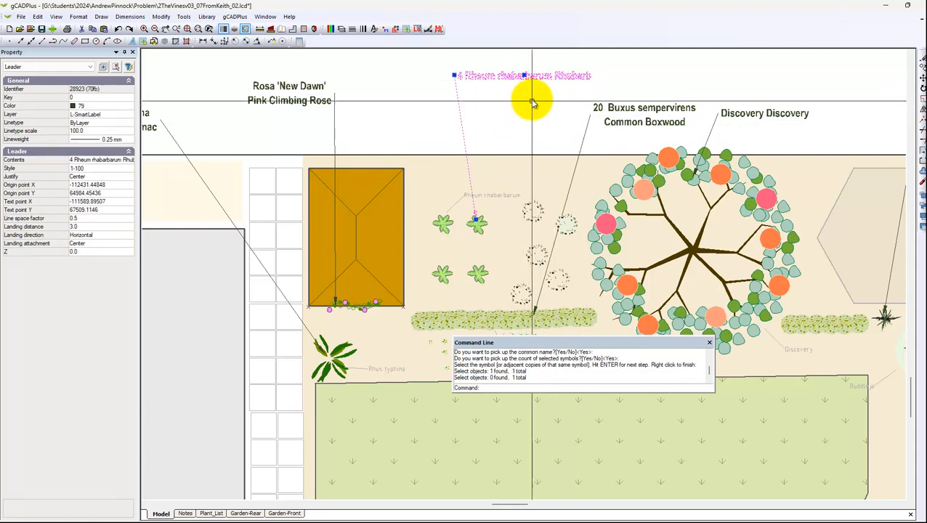
Split the rhubarb label's contents so Rhubarb sits on a second line, and set its justification to Left.
{"action": "left_click", "coordinate": [107, 161]}
{"action": "left_click", "coordinate": [401, 221]}
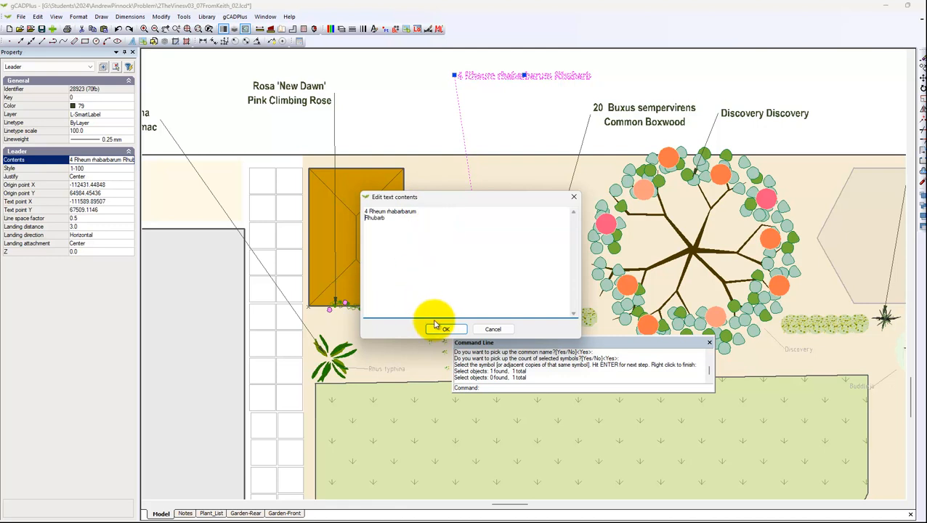
{"action": "left_click", "coordinate": [448, 328]}
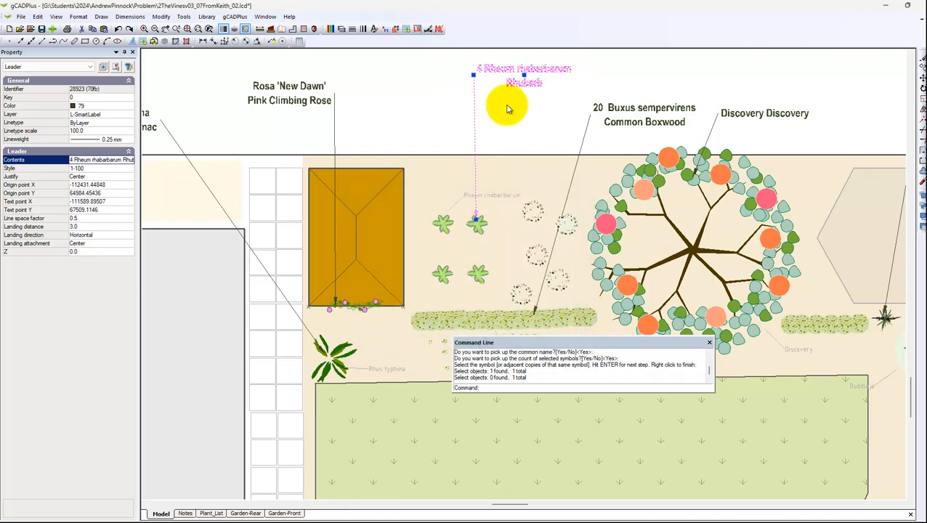
{"action": "double_click", "coordinate": [104, 177]}
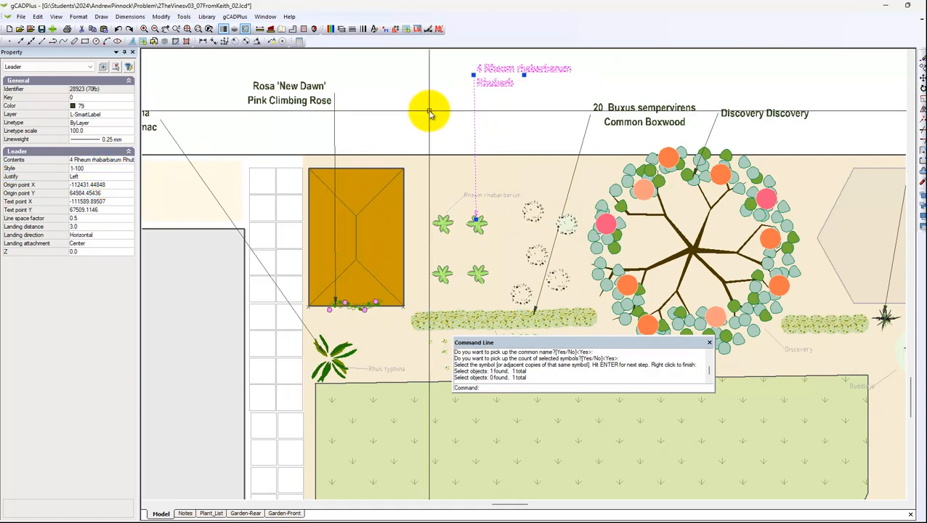
{"action": "key", "text": "Escape"}
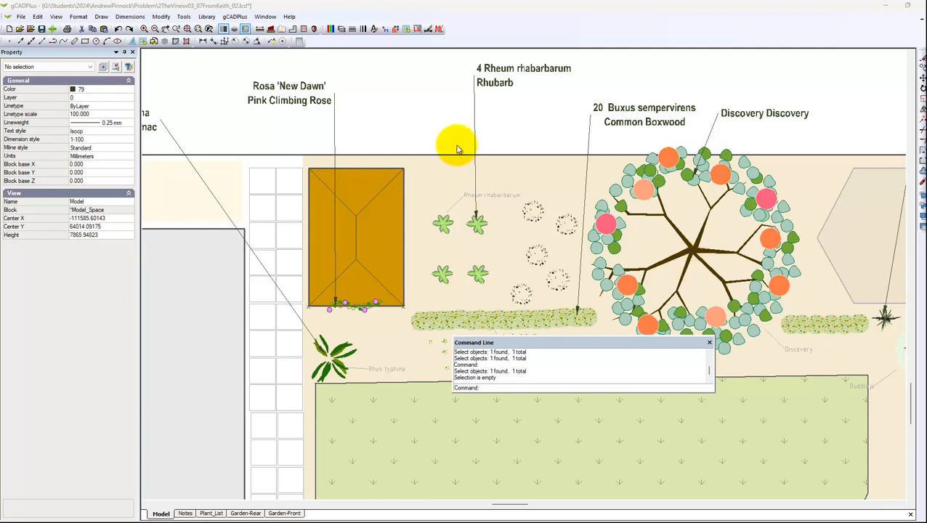
Try to add one Smart plant label covering the dotted shrub symbols between the rhubarb and the Discovery tree.
{"action": "left_click", "coordinate": [236, 17]}
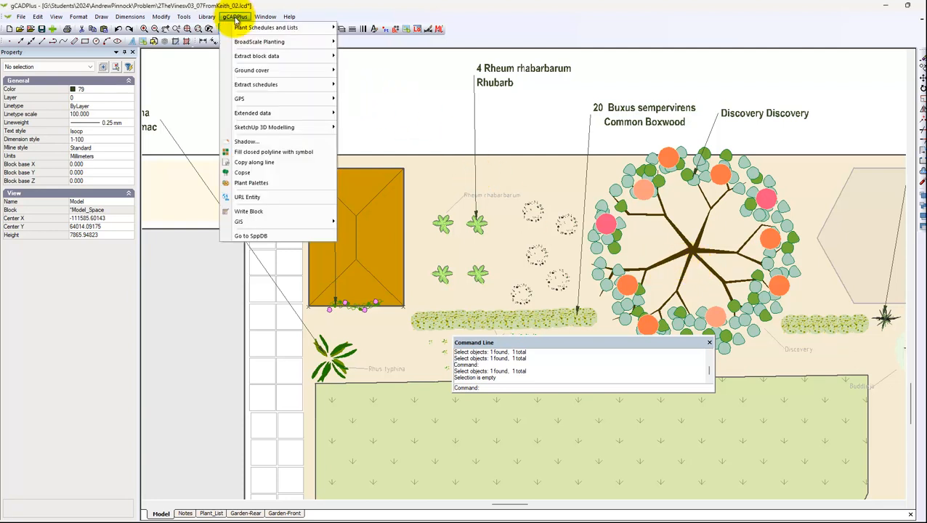
{"action": "mouse_move", "coordinate": [325, 27]}
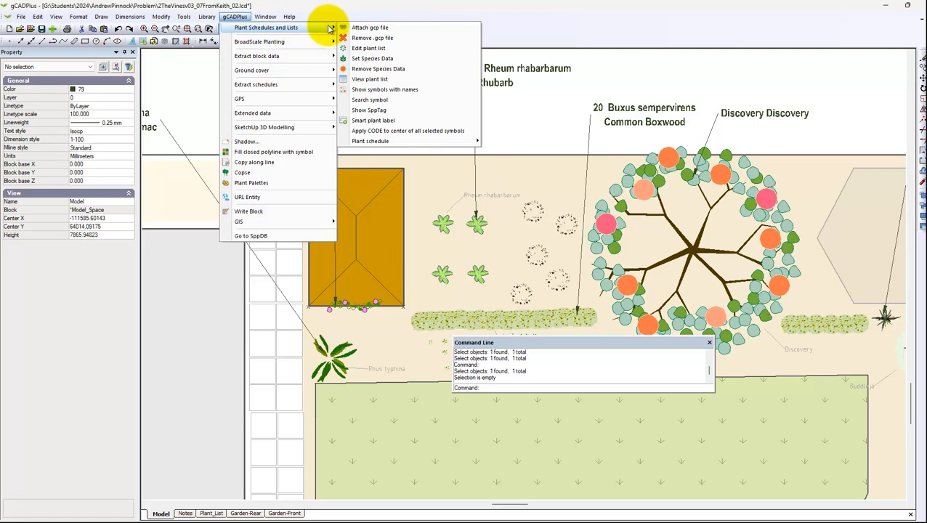
{"action": "left_click", "coordinate": [383, 121]}
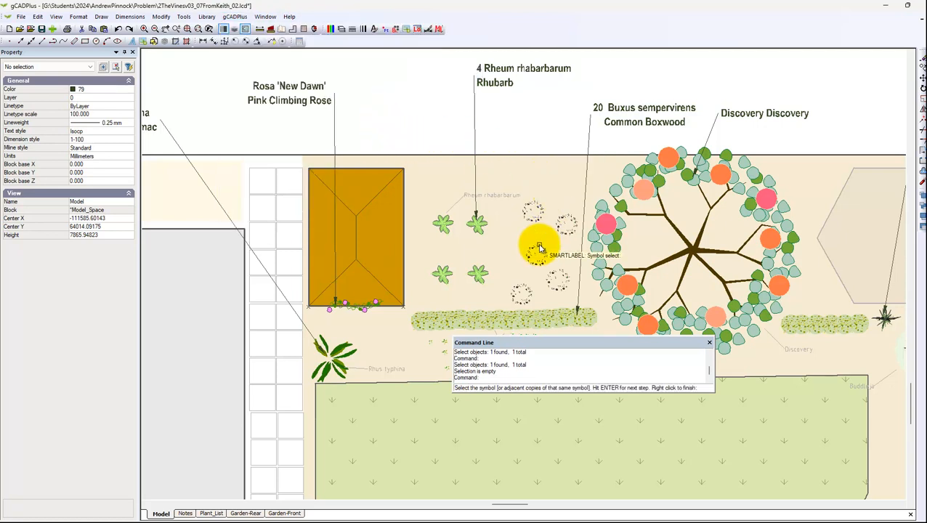
{"action": "left_click", "coordinate": [533, 298]}
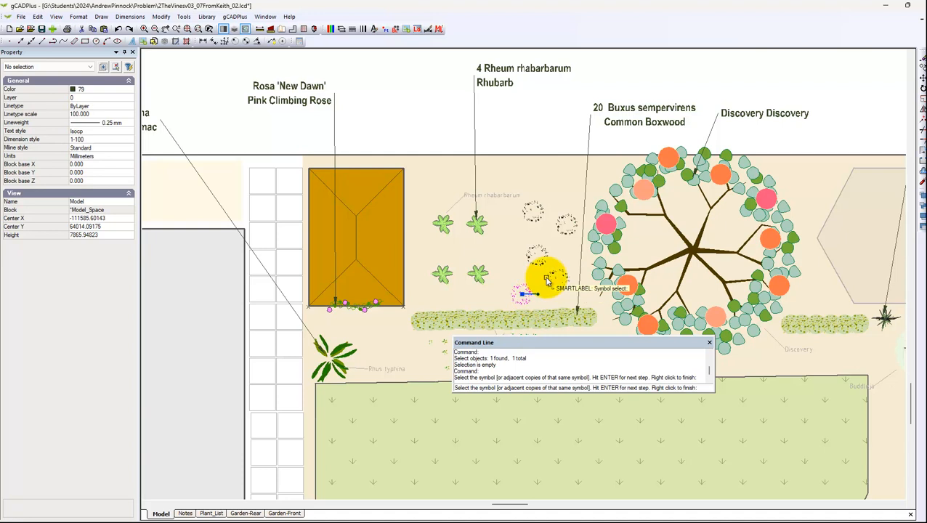
{"action": "key", "text": "Return"}
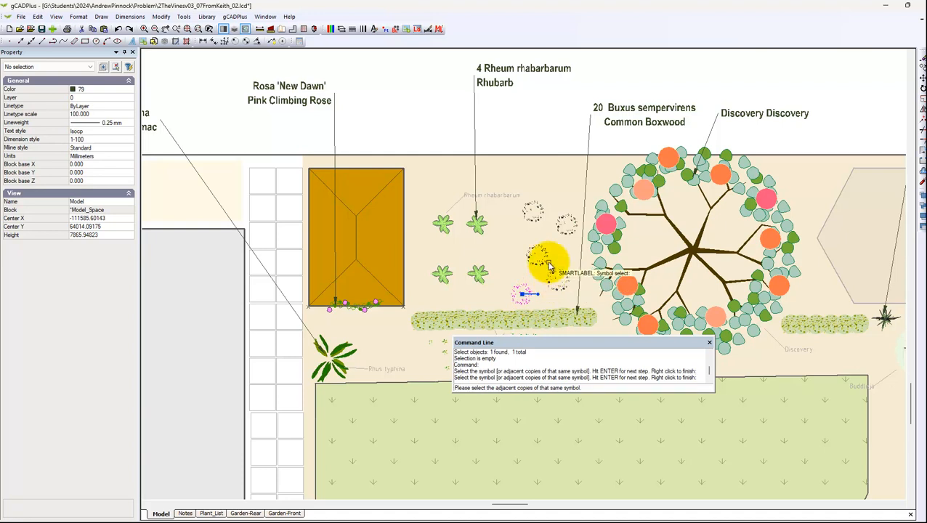
{"action": "left_click", "coordinate": [539, 258]}
{"action": "left_click", "coordinate": [565, 233]}
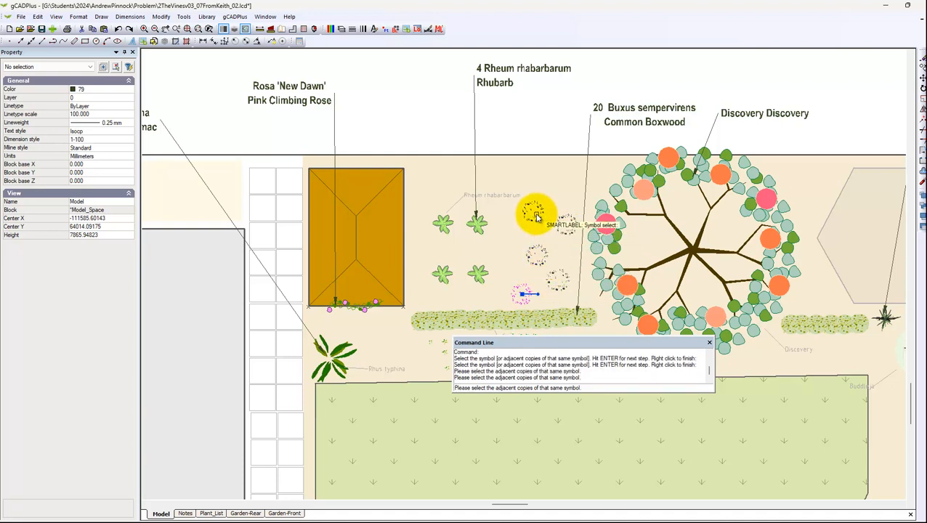
{"action": "left_click", "coordinate": [538, 217]}
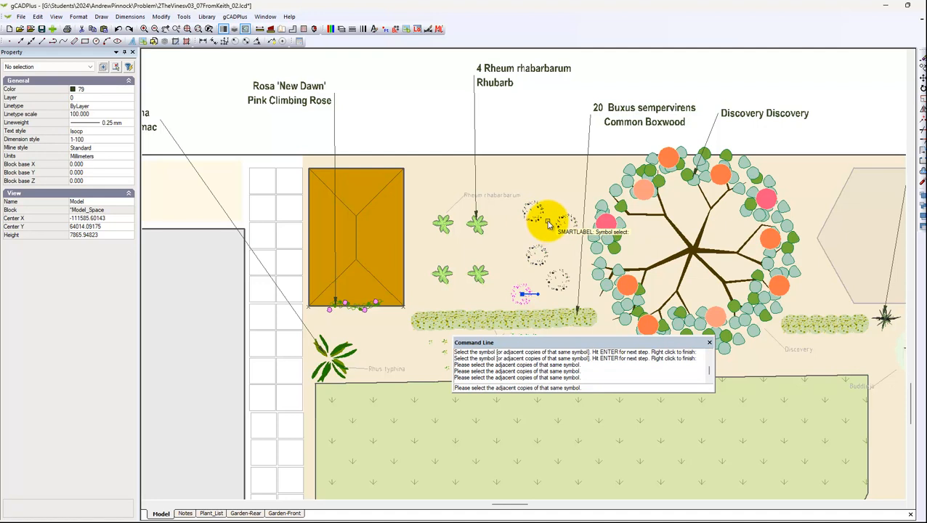
{"action": "right_click", "coordinate": [547, 220]}
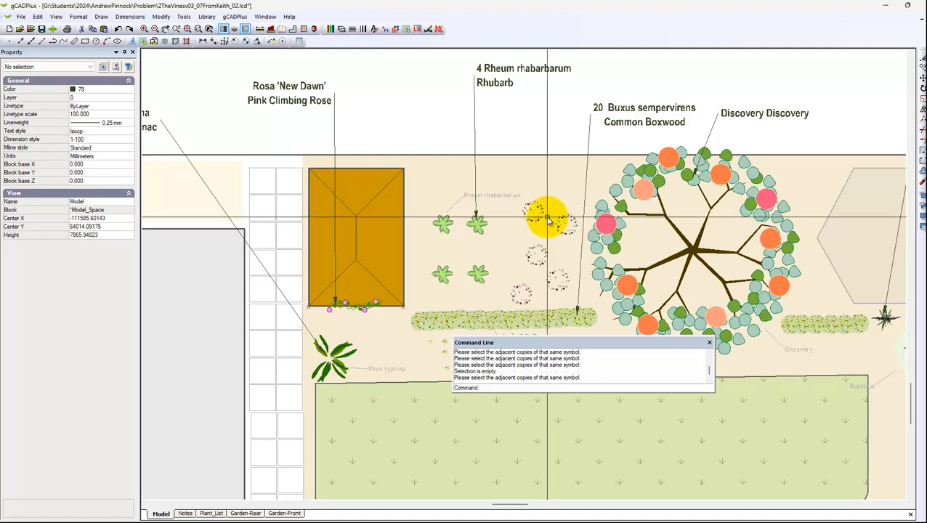
Check the species tag data of the individual dotted shrub symbols to compare their botanical names, common names and codes.
{"action": "left_click", "coordinate": [532, 296]}
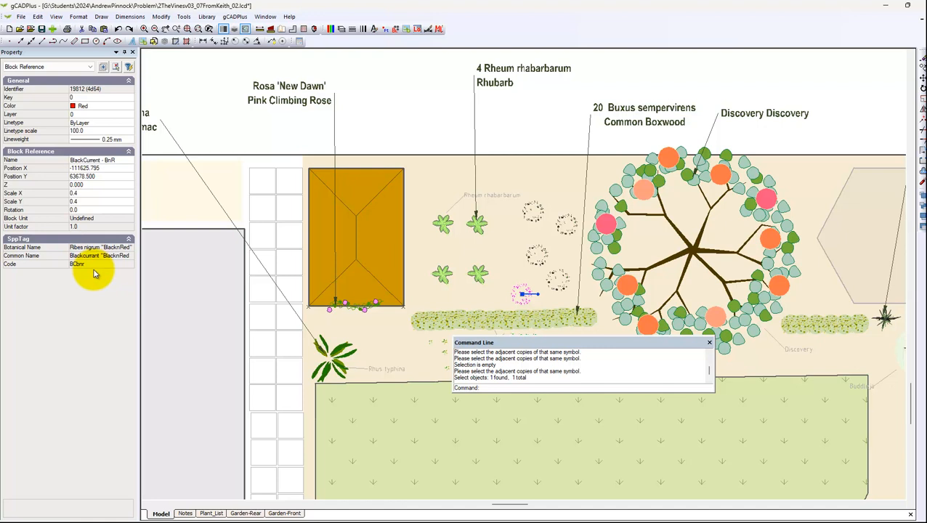
{"action": "key", "text": "Escape"}
{"action": "left_click", "coordinate": [556, 291]}
{"action": "key", "text": "Escape"}
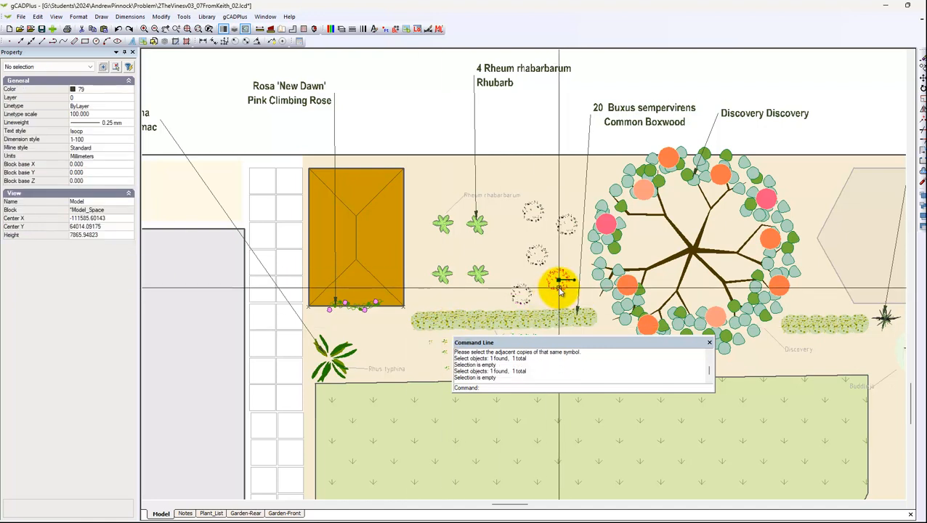
{"action": "left_click", "coordinate": [543, 266]}
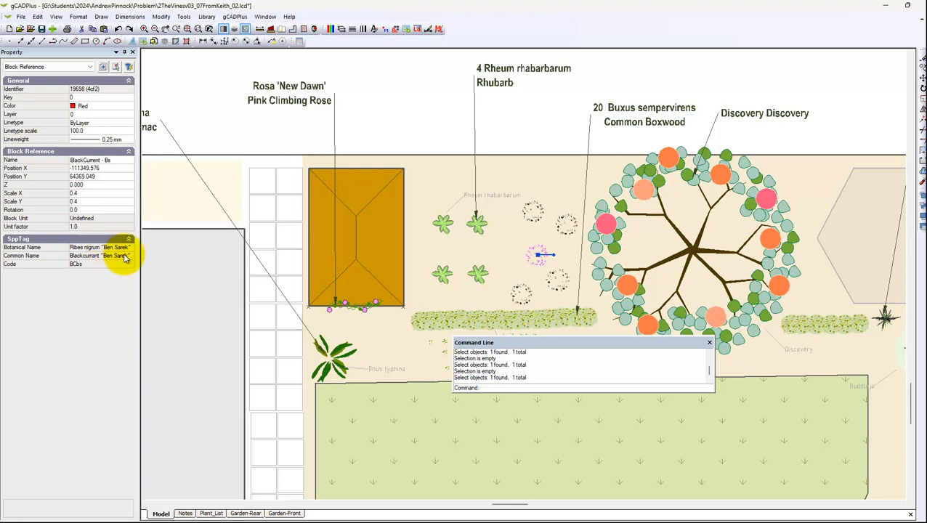
{"action": "key", "text": "Escape"}
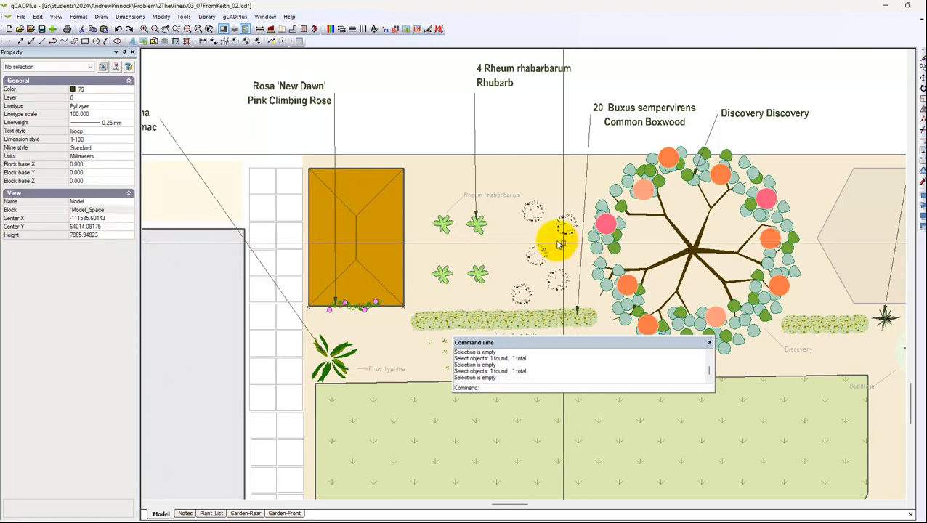
{"action": "left_click", "coordinate": [534, 222]}
{"action": "left_click", "coordinate": [560, 218]}
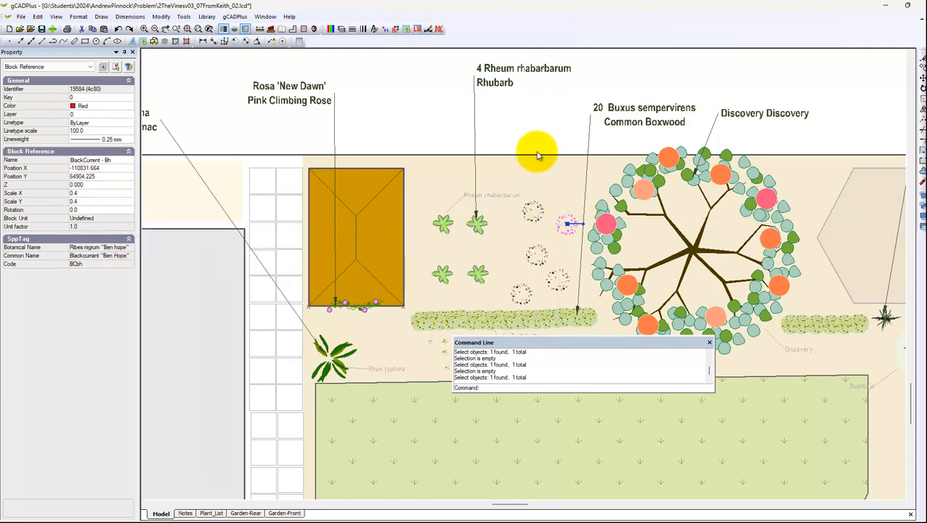
{"action": "key", "text": "Escape"}
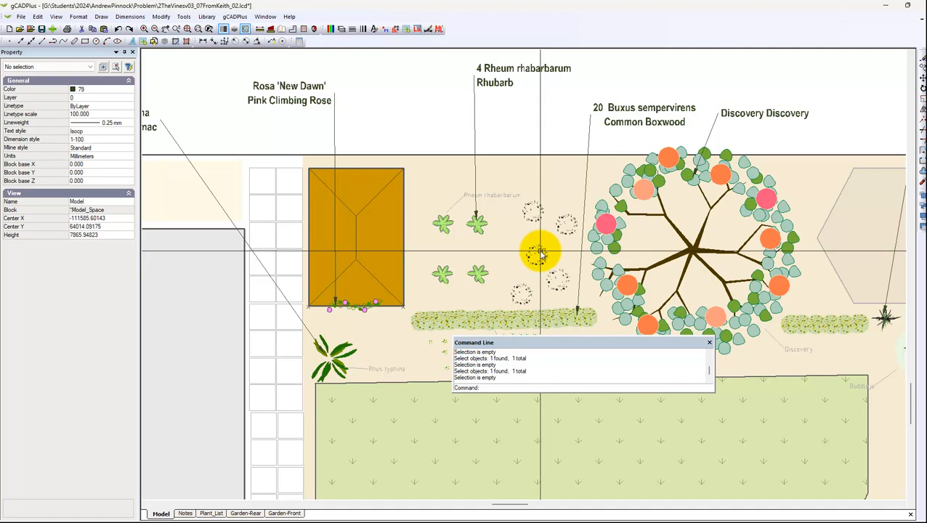
Open the Garden-Rear layout with the full sheet in view and dock the floating command line window.
{"action": "scroll", "coordinate": [539, 252], "scroll_direction": "down", "scroll_amount": 1}
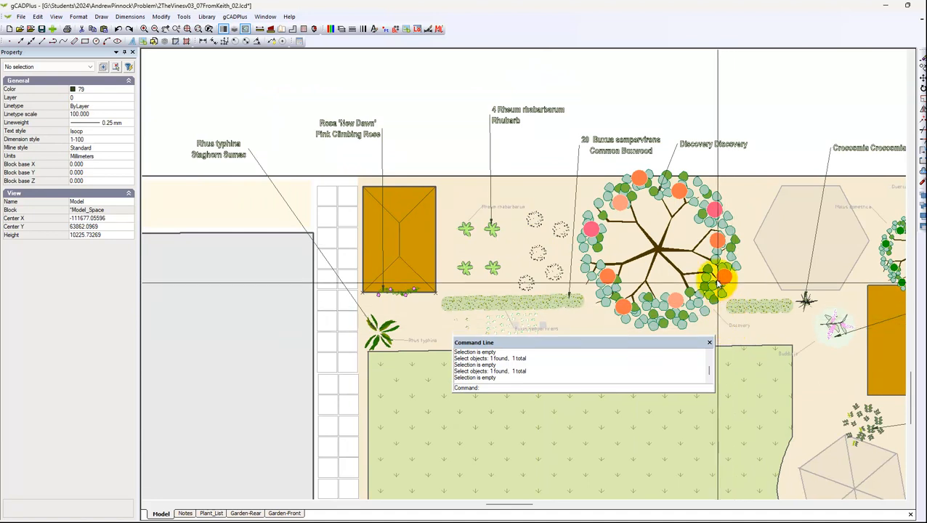
{"action": "scroll", "coordinate": [654, 263], "scroll_direction": "down", "scroll_amount": 2}
{"action": "middle_click_drag", "start_coordinate": [687, 270], "coordinate": [670, 226]}
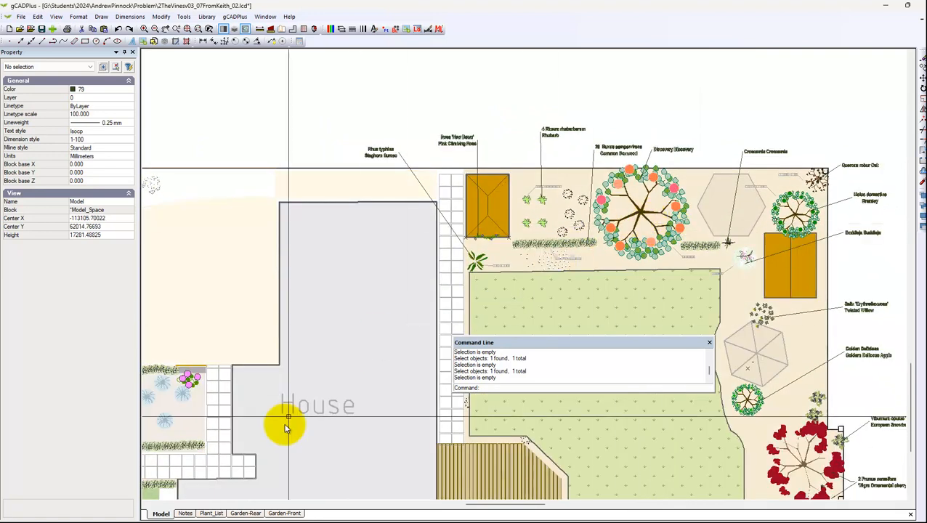
{"action": "left_click", "coordinate": [247, 513]}
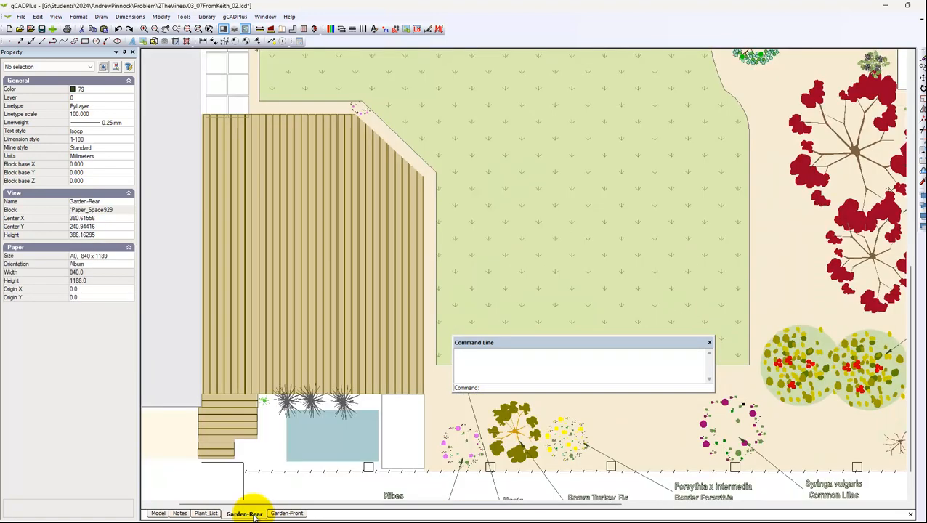
{"action": "scroll", "coordinate": [710, 231], "scroll_direction": "down", "scroll_amount": 2}
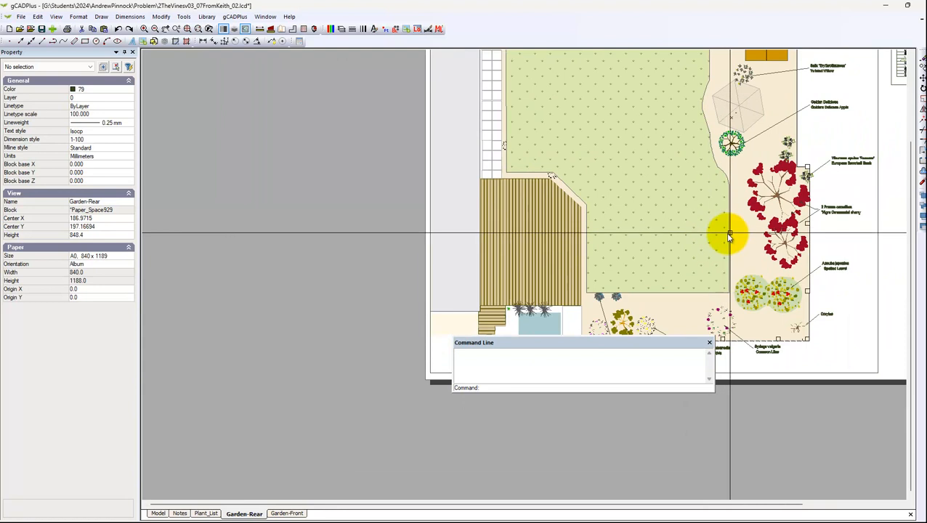
{"action": "right_click", "coordinate": [274, 264]}
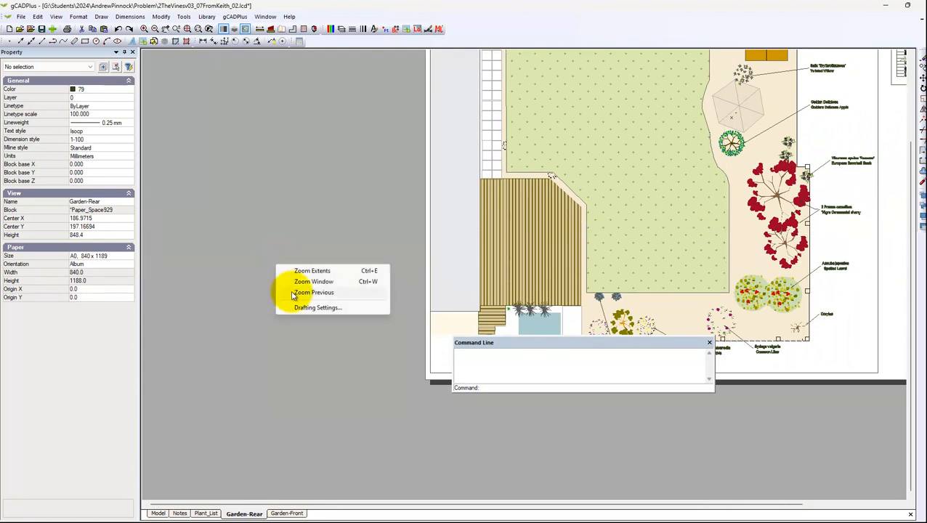
{"action": "left_click", "coordinate": [323, 271]}
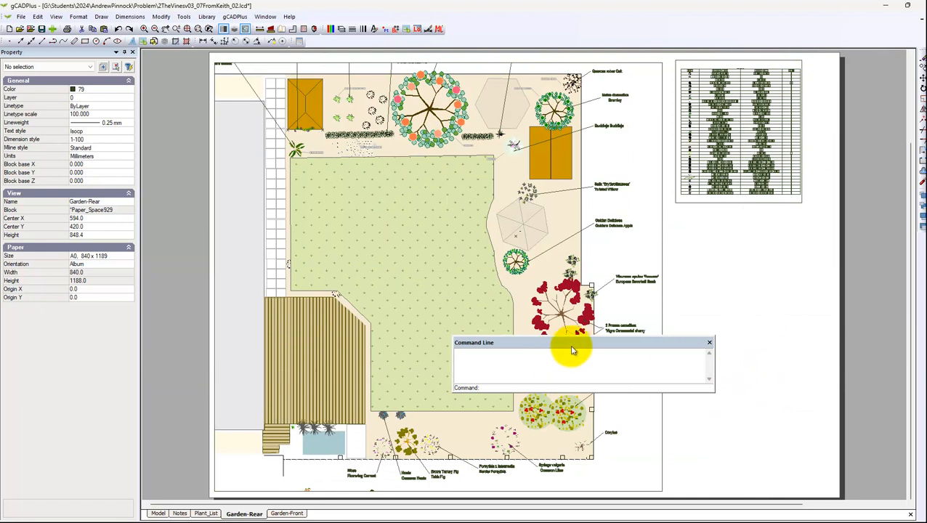
{"action": "mouse_move", "coordinate": [577, 347]}
{"action": "left_mouse_down"}
{"action": "mouse_move", "coordinate": [585, 327]}
{"action": "mouse_move", "coordinate": [561, 337]}
{"action": "mouse_move", "coordinate": [541, 331]}
{"action": "mouse_move", "coordinate": [530, 306]}
{"action": "left_mouse_up"}
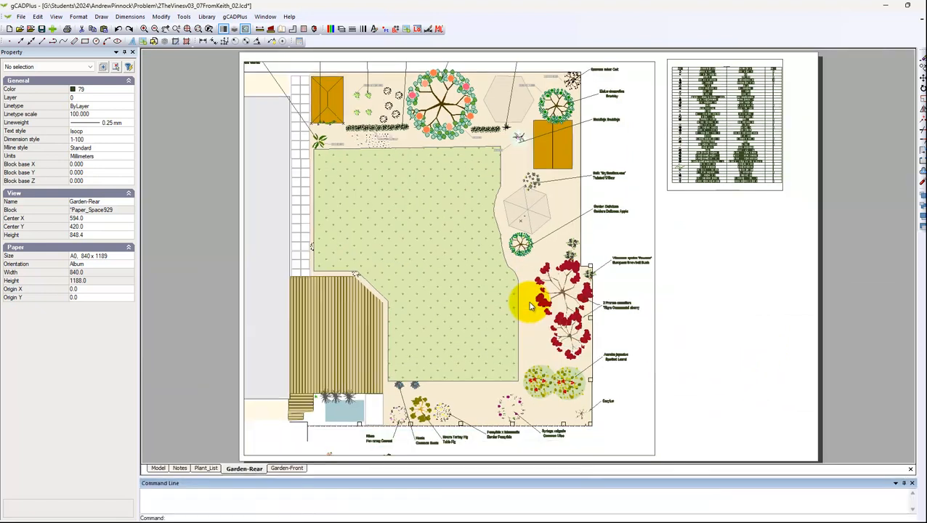